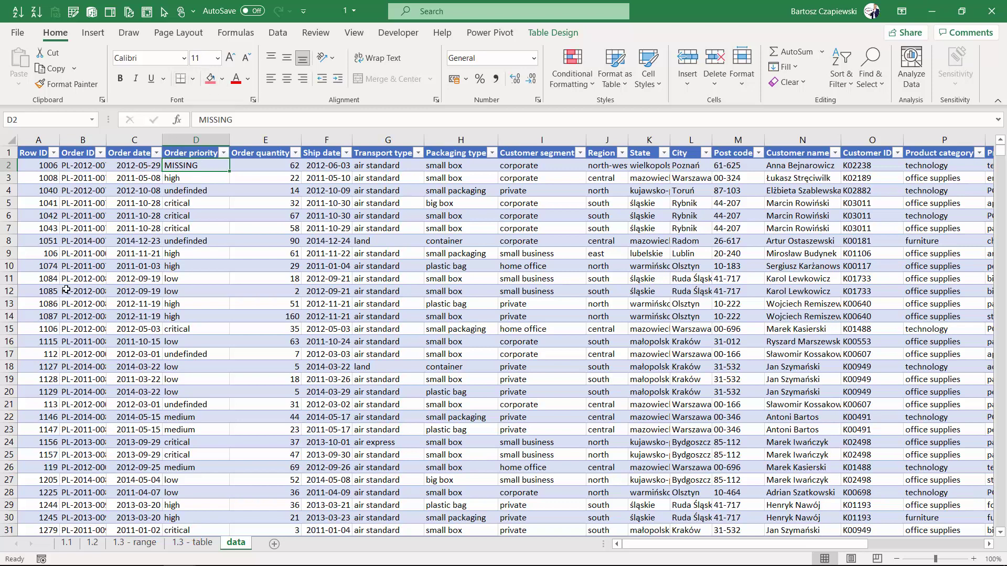
Inspect the header row and the first Row ID and Order date values
click(42, 167)
click(6, 153)
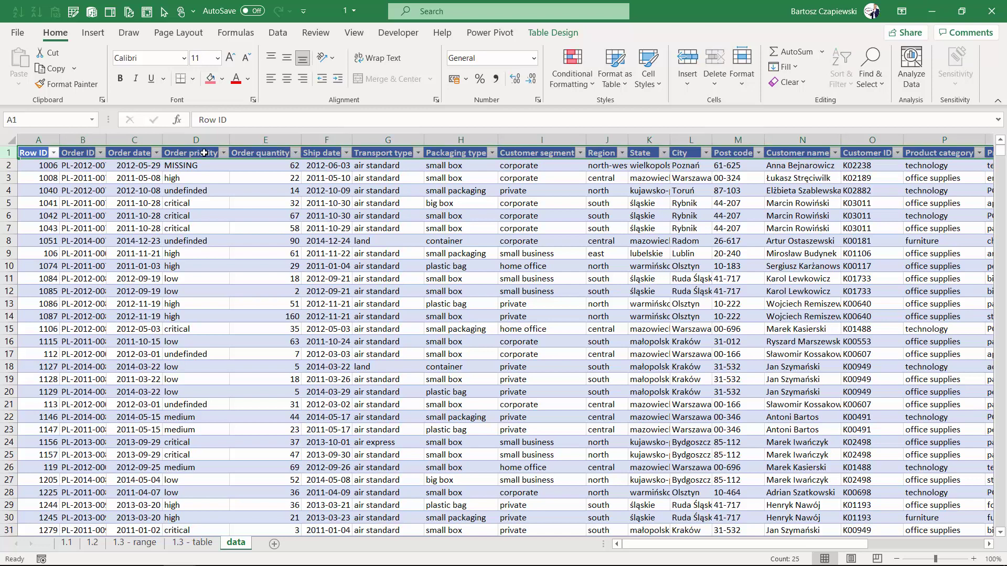
click(42, 167)
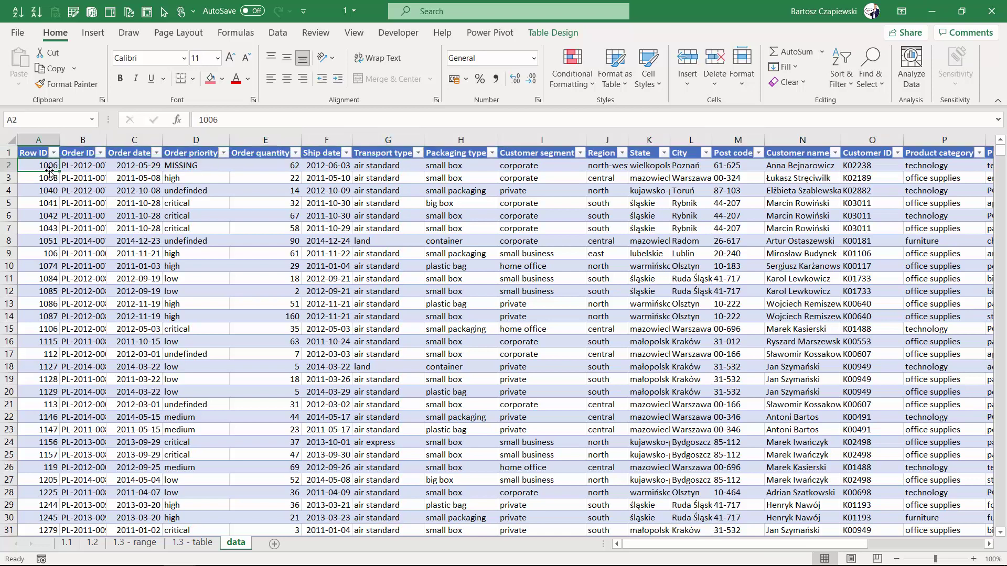
click(127, 168)
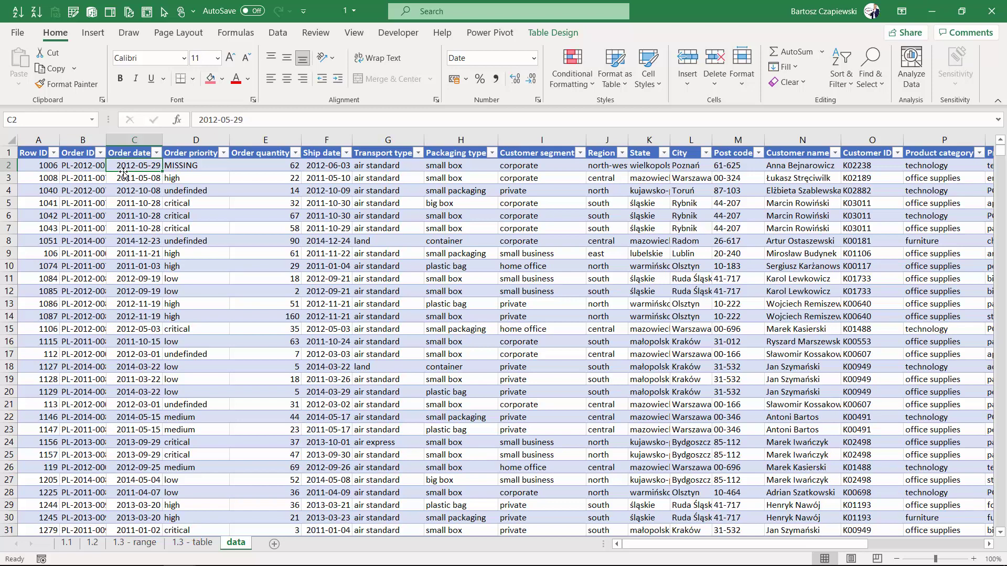
In the wrong data source workbook, attempt a PivotTable and a Table from the messy data, cancelling both
key(ctrl+Tab)
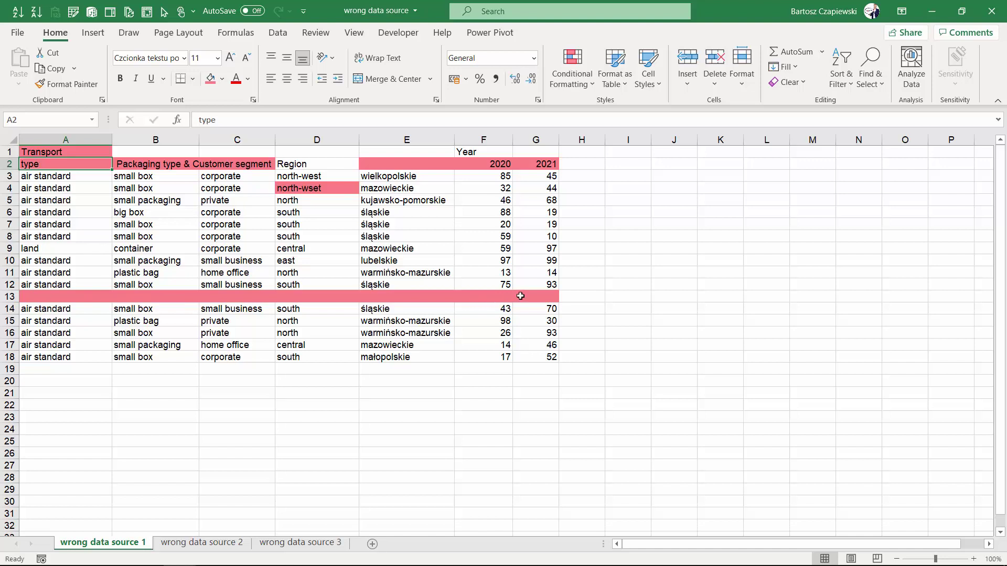
click(190, 188)
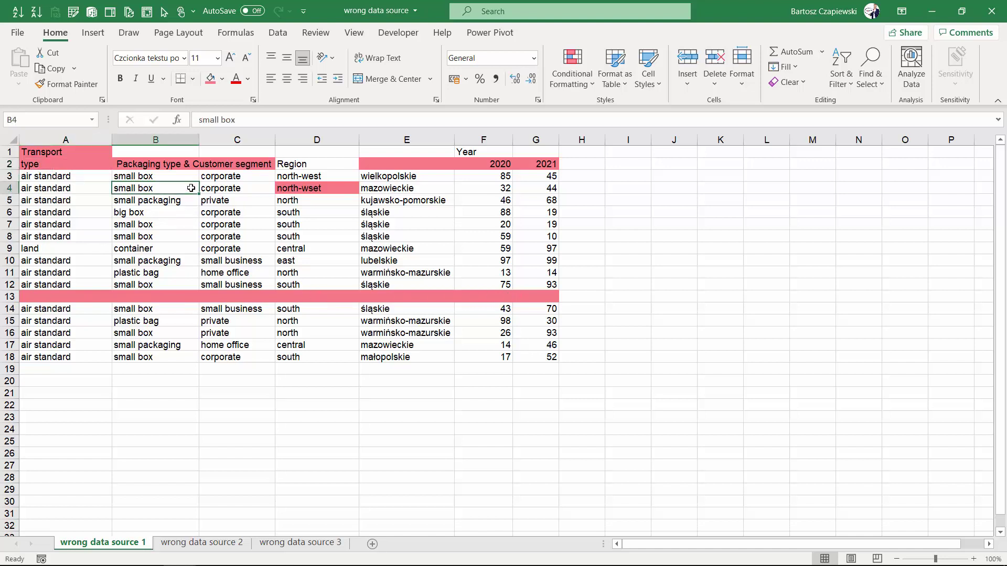
click(93, 33)
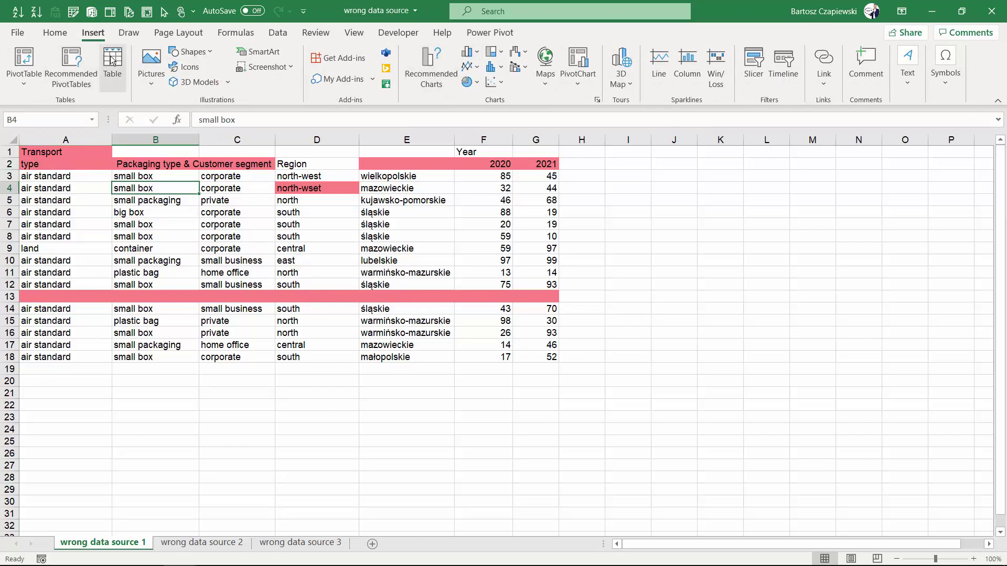
click(24, 58)
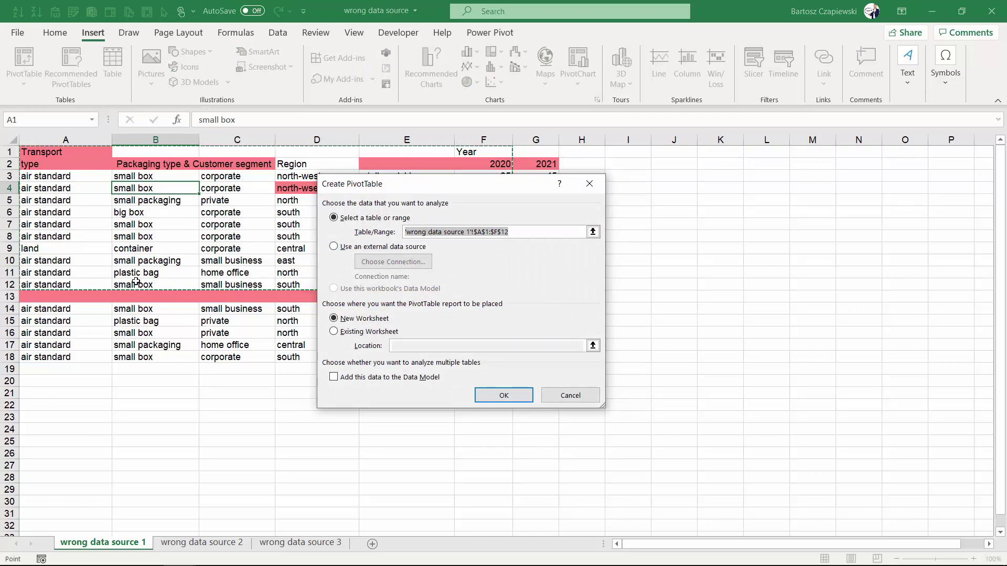
click(569, 395)
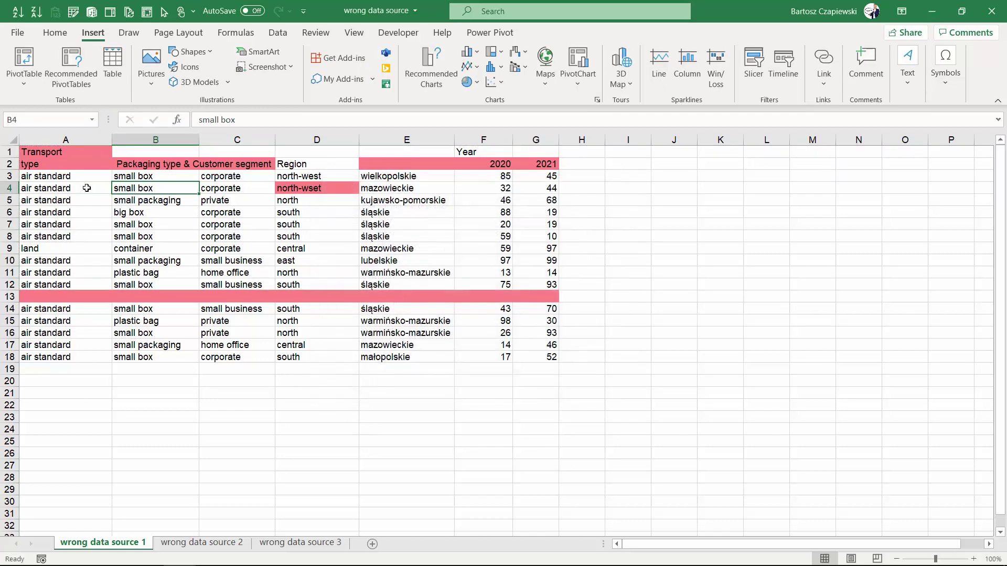
click(113, 67)
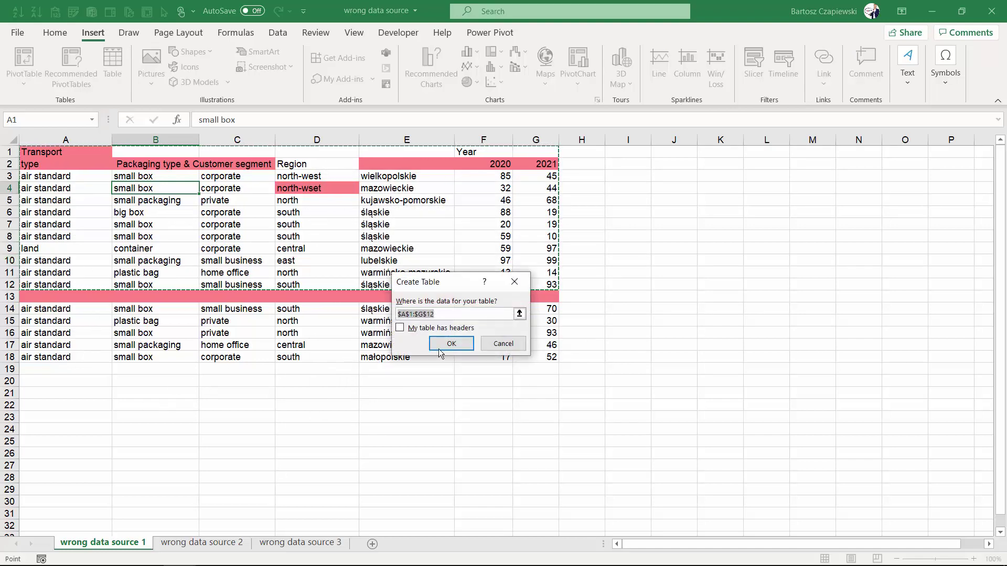
click(503, 343)
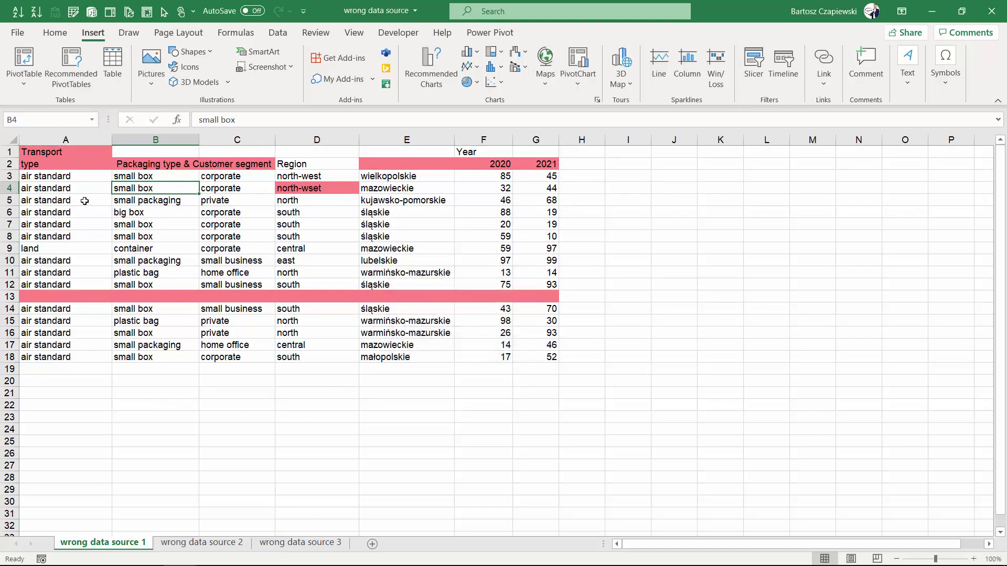
Delete the empty row 13 so the records run continuously
click(11, 296)
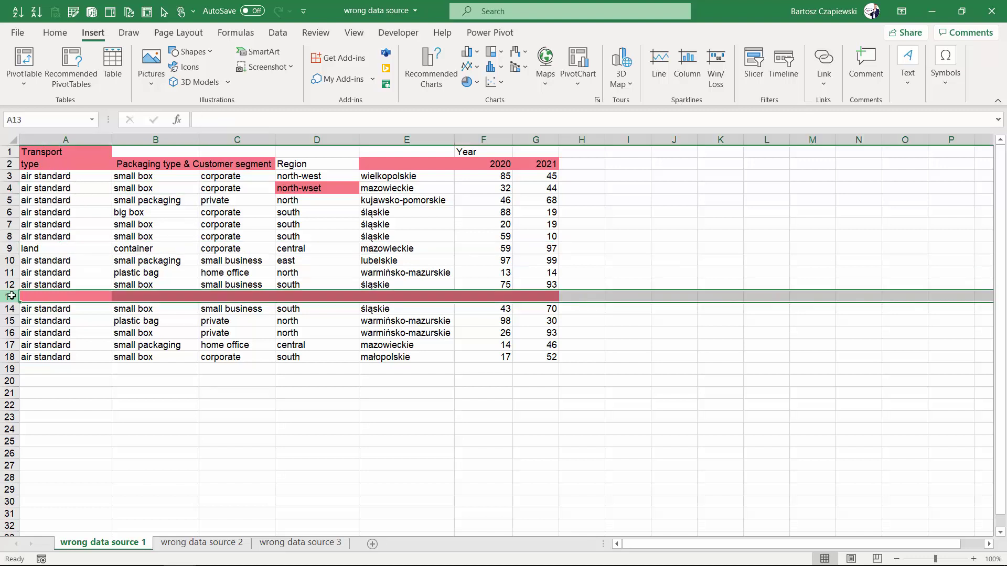
right_click(11, 296)
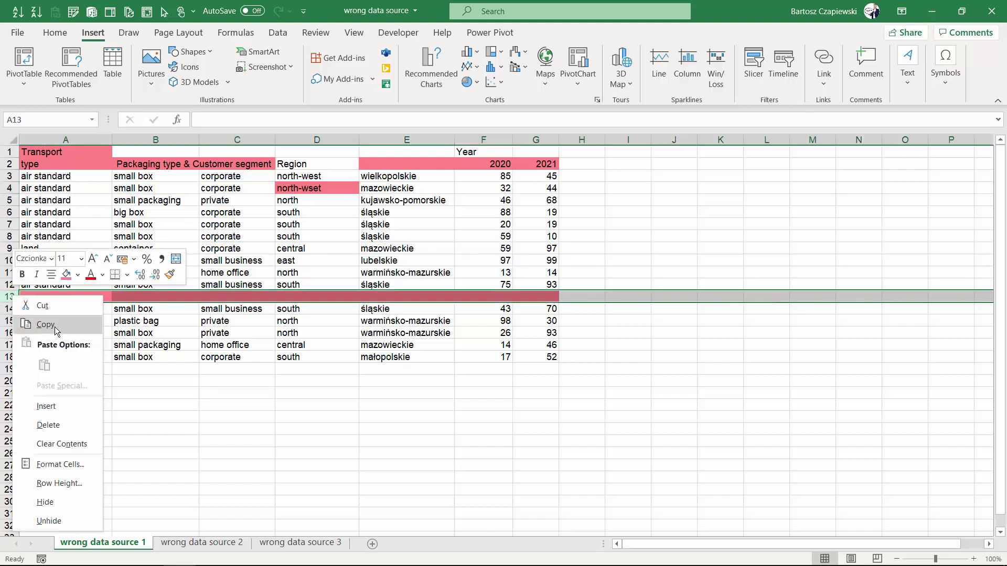
click(47, 426)
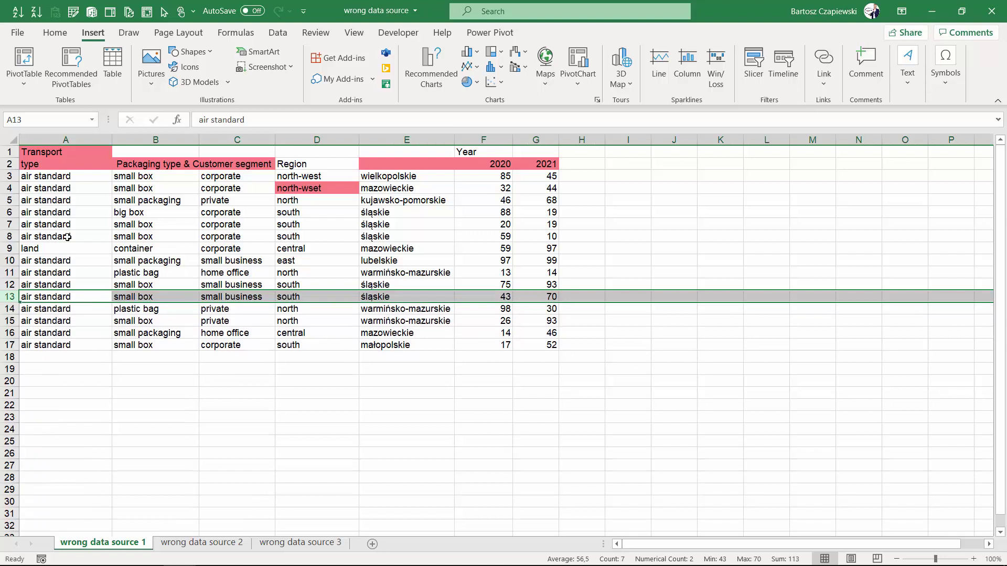
click(75, 201)
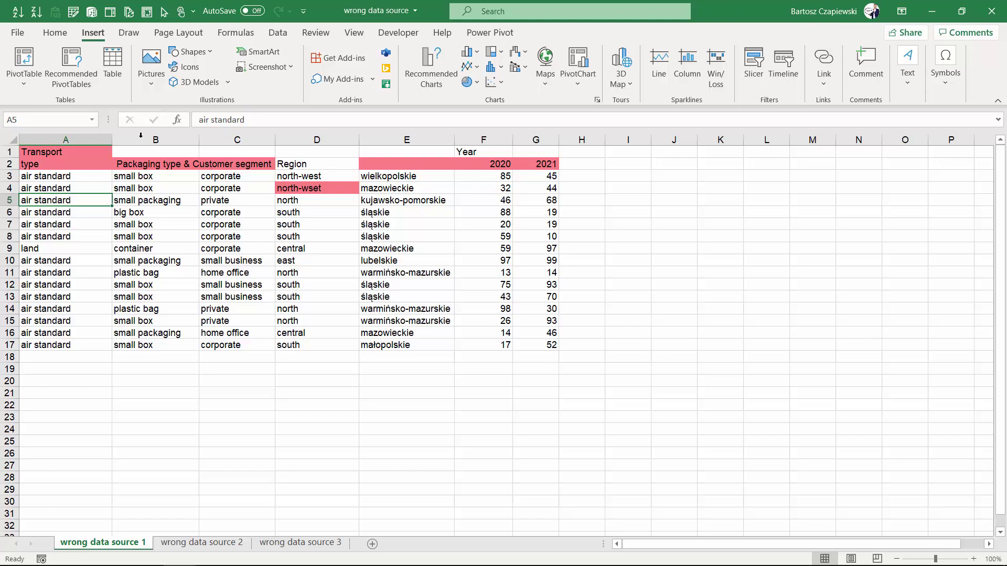
click(277, 32)
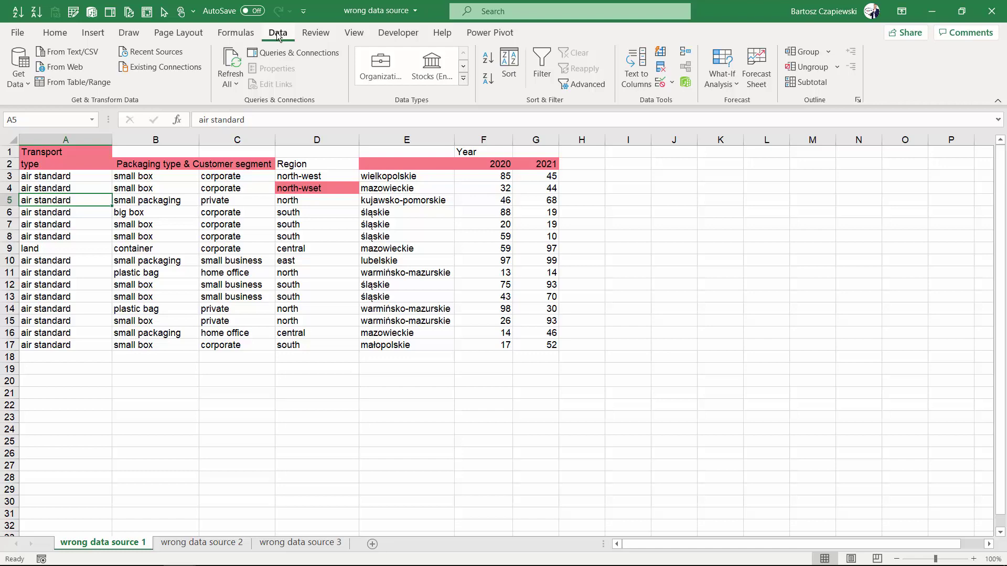
click(13, 79)
click(12, 80)
click(64, 162)
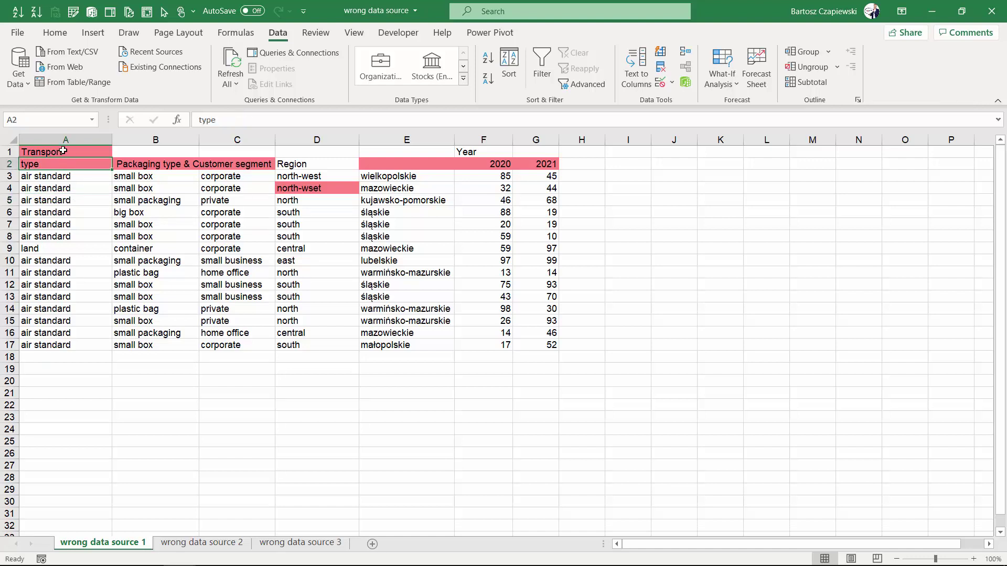
Move 'Transport' out of A1 into A2 so the header reads 'Transport type'
click(74, 151)
drag(211, 119, 236, 119)
drag(151, 120, 158, 123)
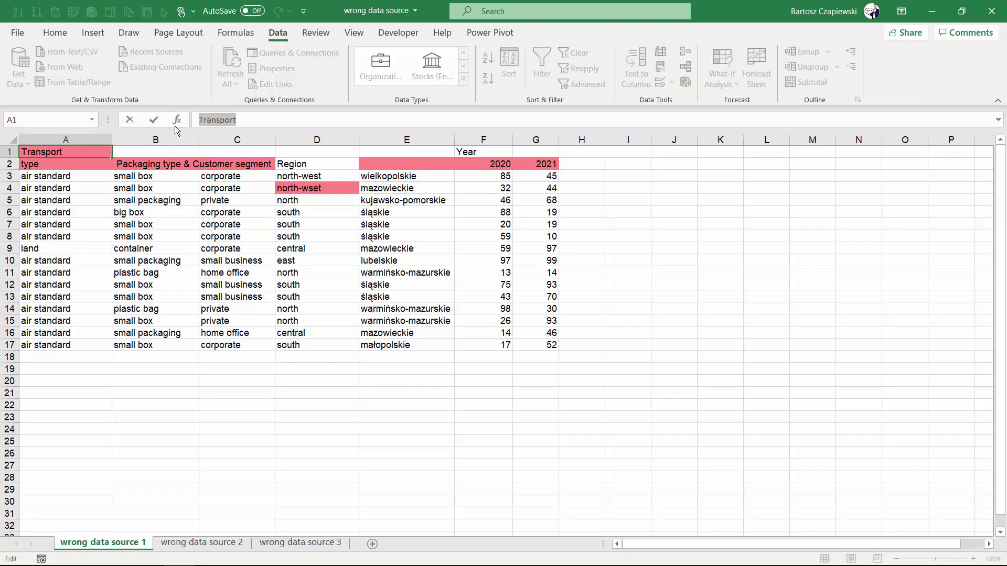
key(BackSpace)
key(Return)
click(200, 119)
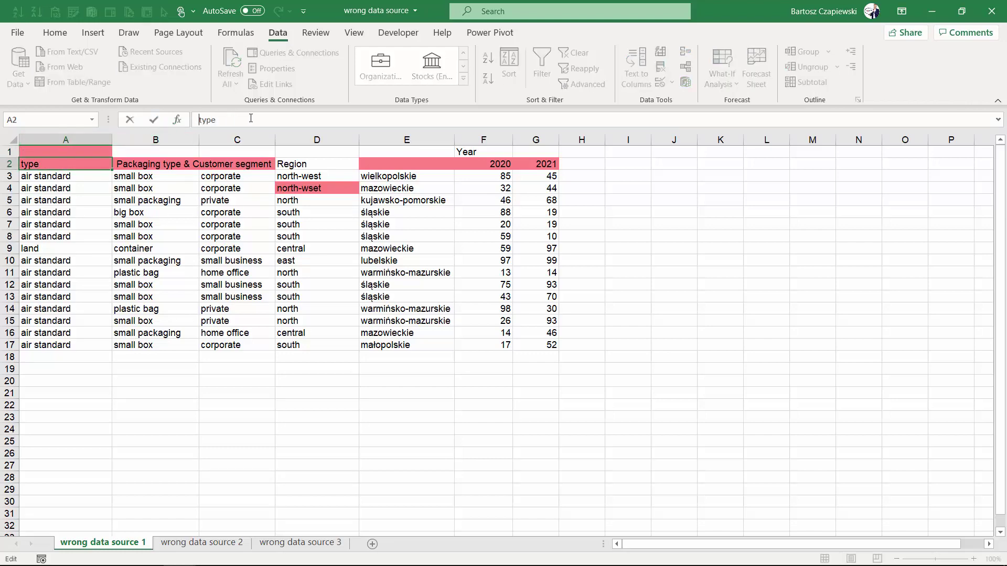
key(ctrl+v)
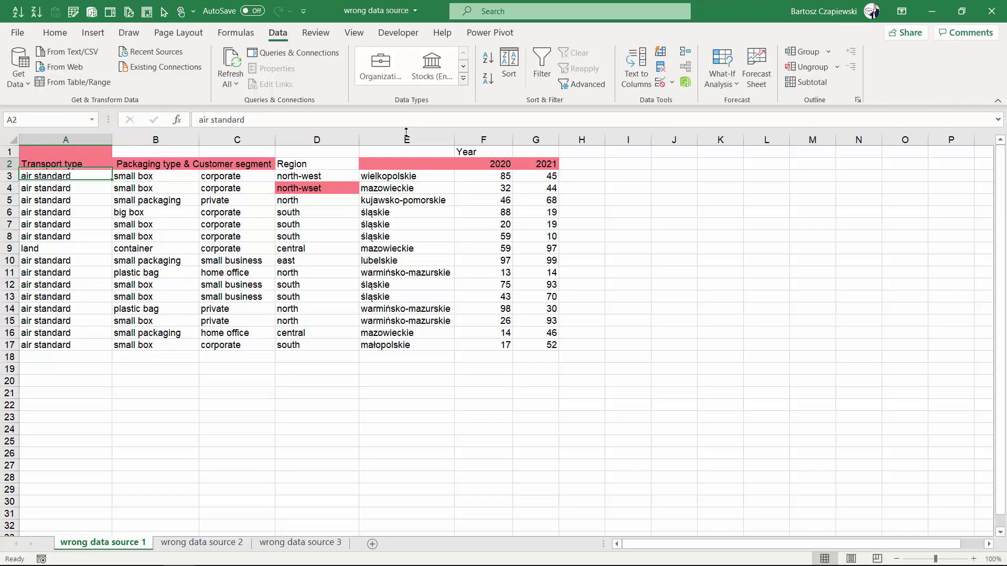
key(Tab)
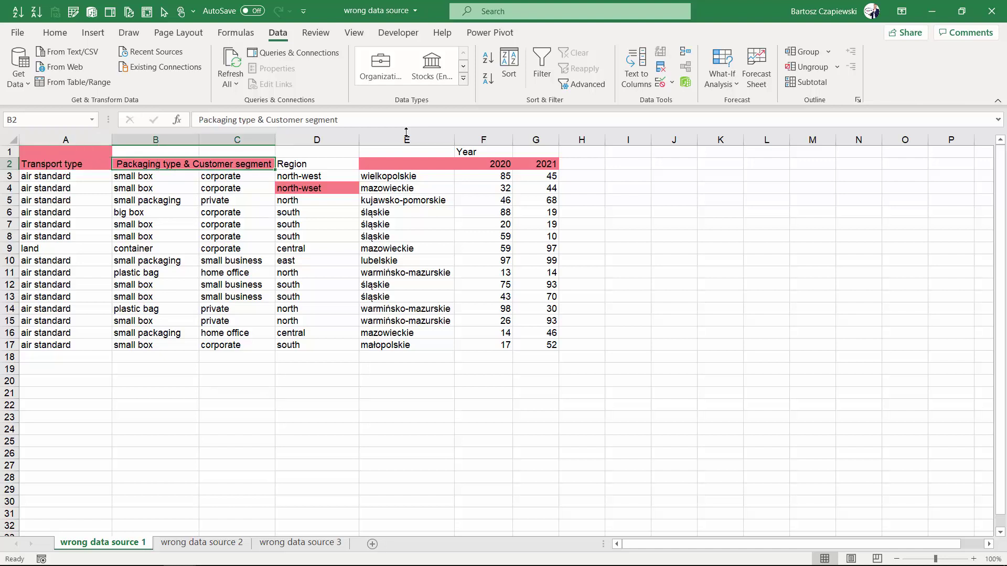
Unmerge B2:C2 and move 'Customer segment' into its own header in C2
key(alt+h)
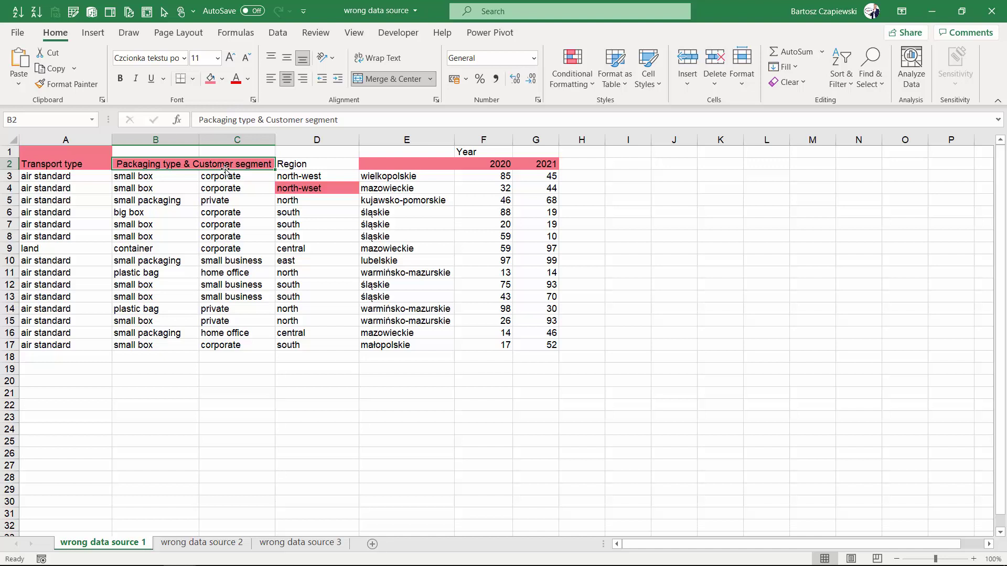
click(381, 78)
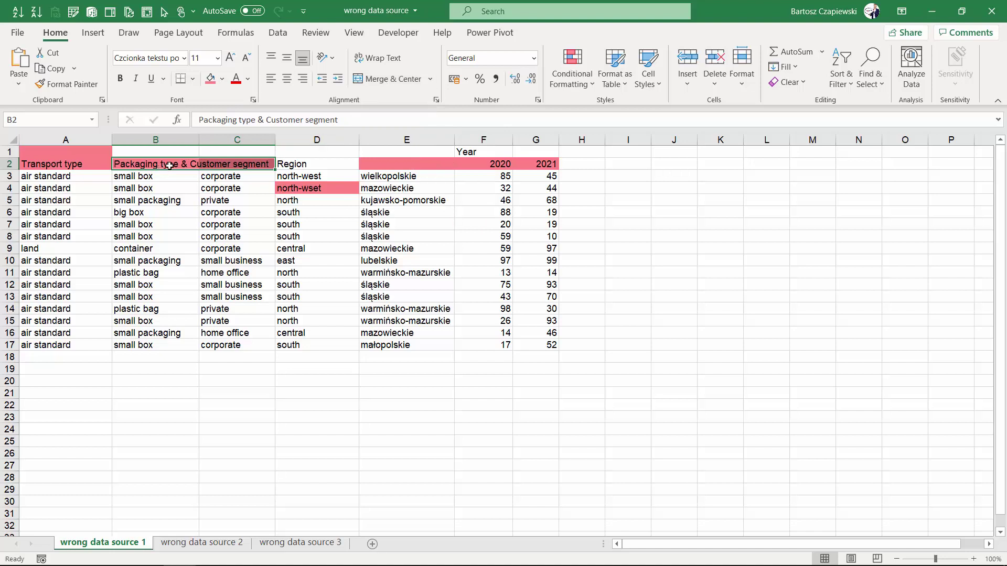
drag(266, 120, 401, 120)
key(ctrl+x)
key(Tab)
key(Tab)
key(Left)
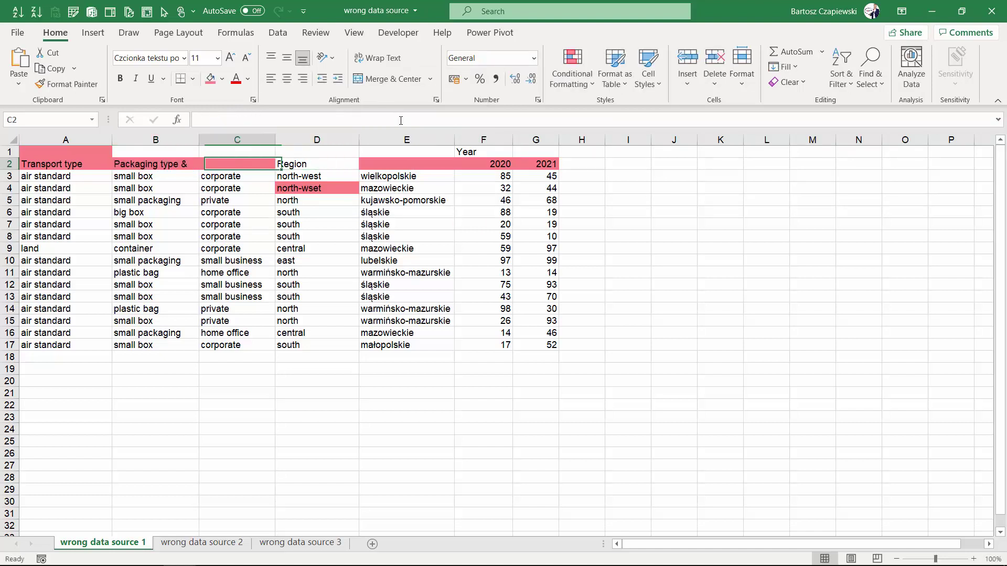
click(319, 124)
key(ctrl+v)
key(Return)
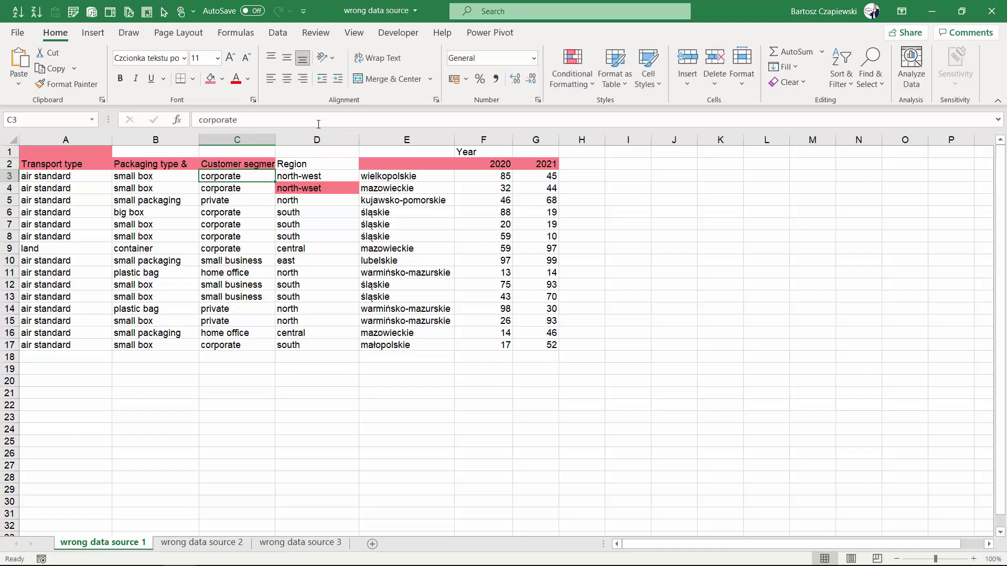
Trim the trailing '&' from B2 so it reads 'Packaging type'
key(Up)
key(Left)
click(271, 124)
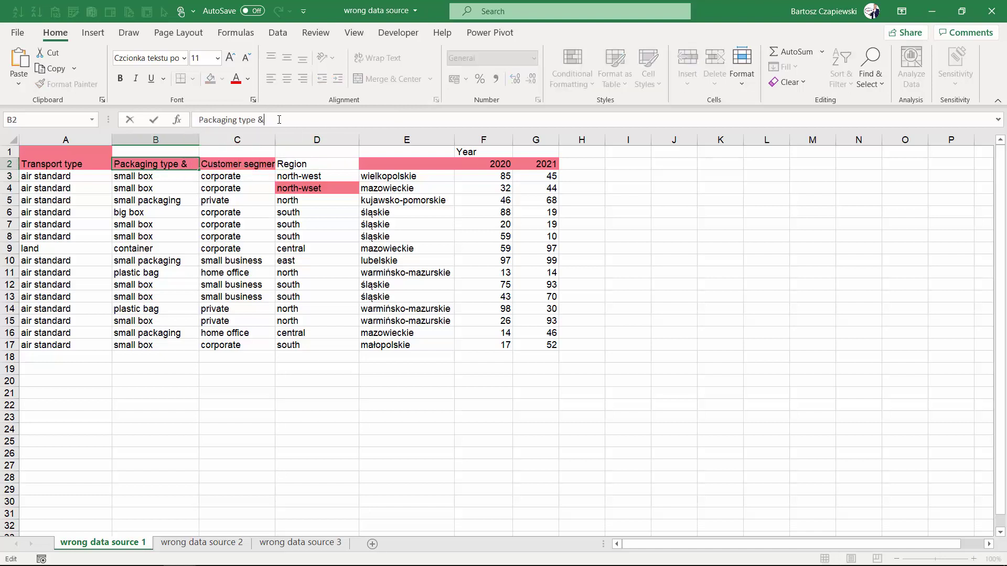
key(BackSpace)
key(BackSpace)
key(Return)
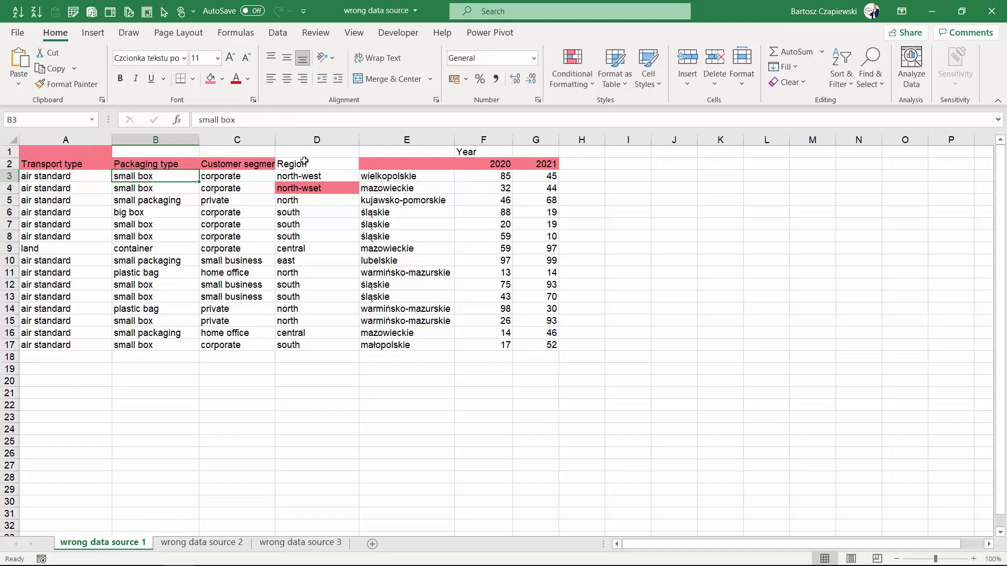
click(310, 165)
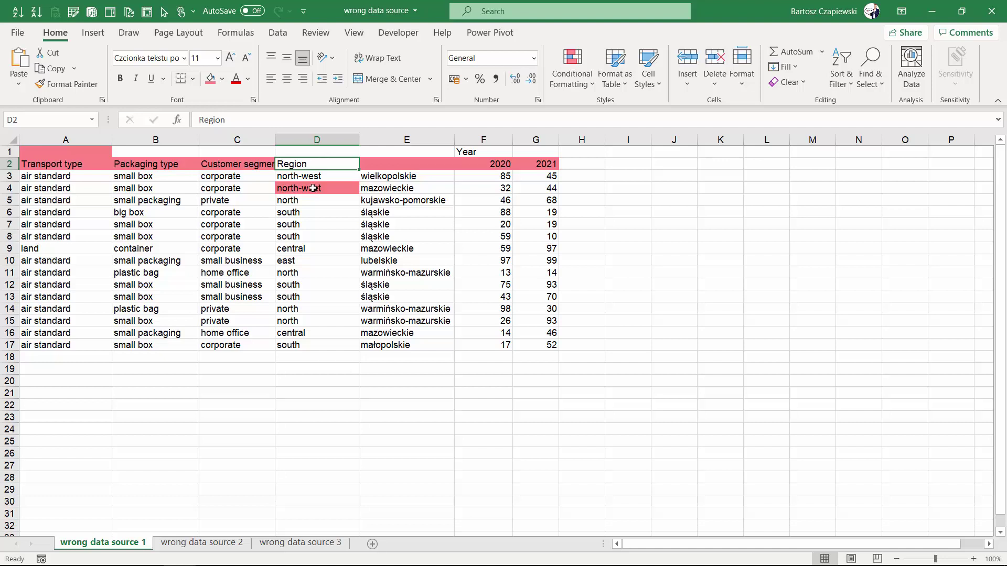
Correct the misspelled 'north-wset' in D4 to 'north-west'
double_click(314, 190)
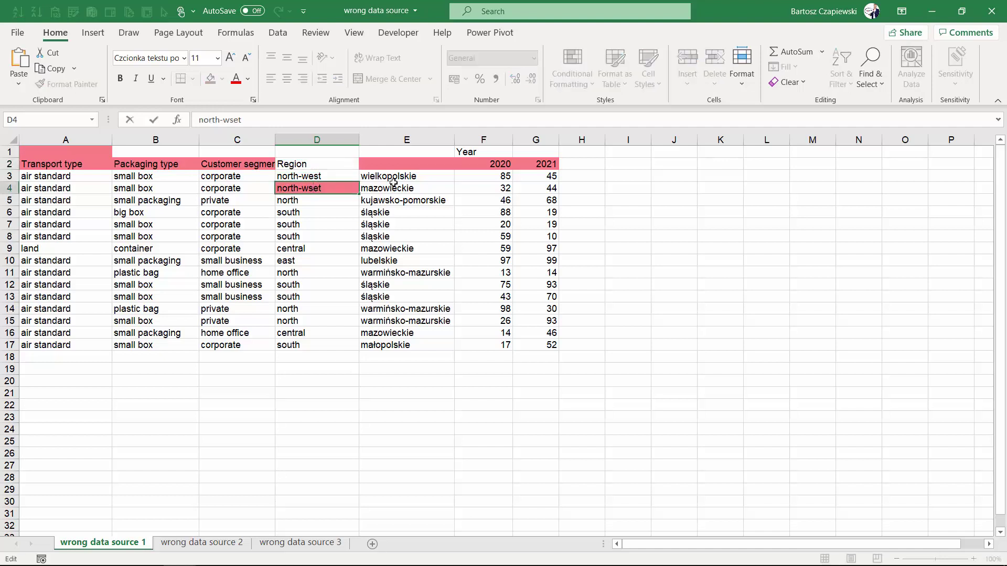
key(BackSpace)
key(BackSpace)
key(BackSpace)
text(est)
key(Return)
key(Up)
key(Up)
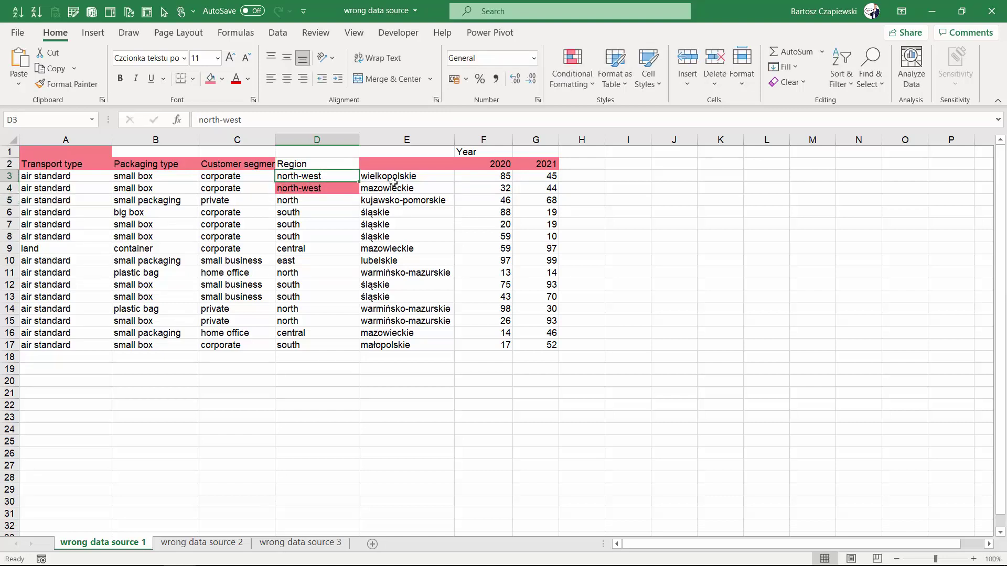
Enter the header 'State' in cell E2
click(395, 167)
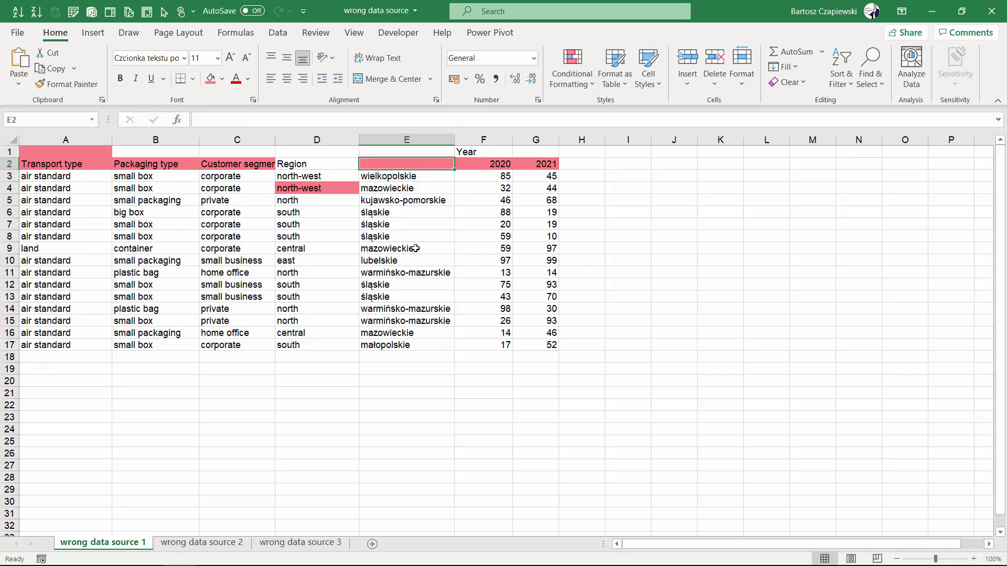
text(State)
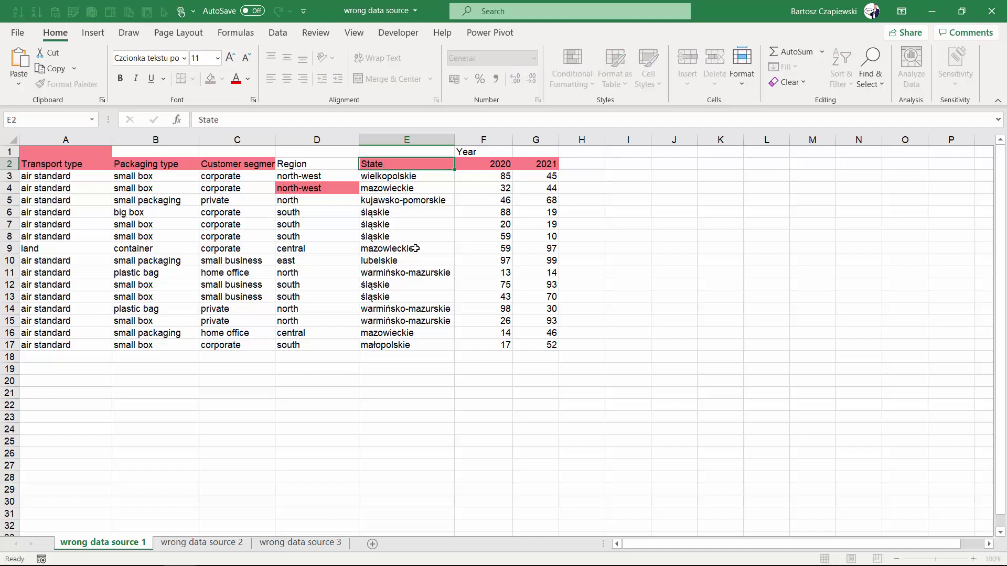
key(Return)
key(Up)
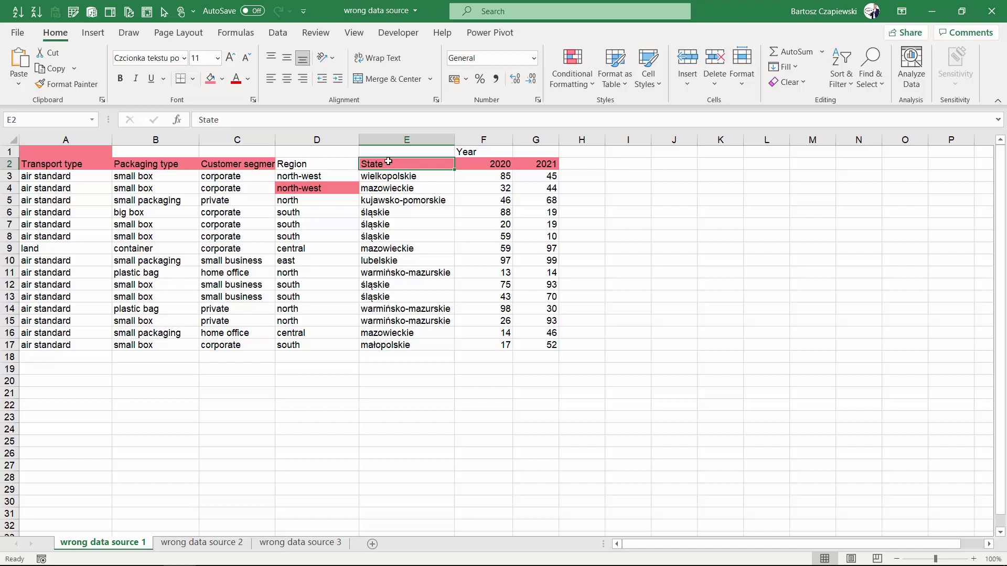
Insert a new empty column F before the 2020 and 2021 year columns
drag(393, 177, 403, 346)
click(481, 162)
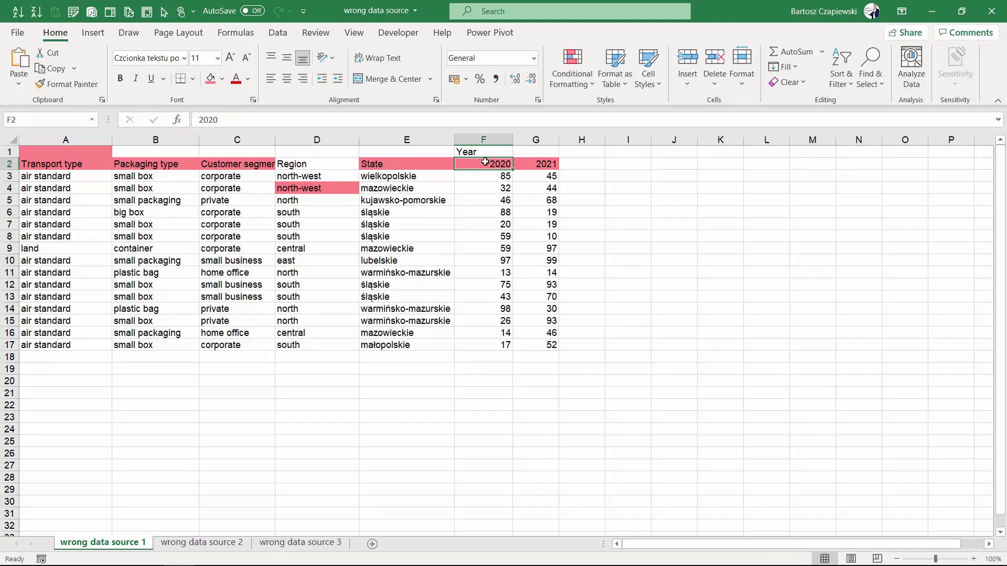
drag(481, 163, 519, 163)
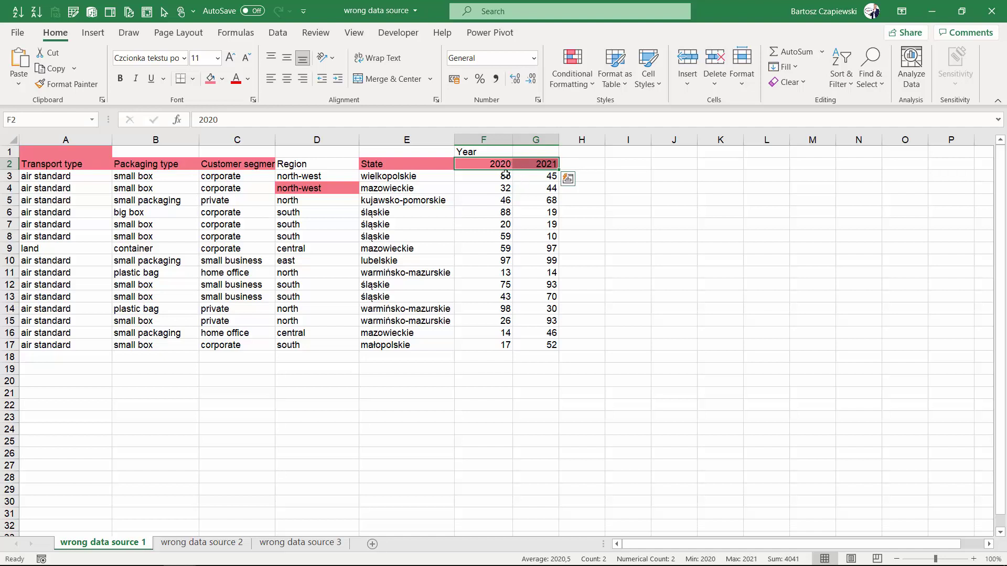
click(483, 139)
right_click(483, 139)
click(527, 254)
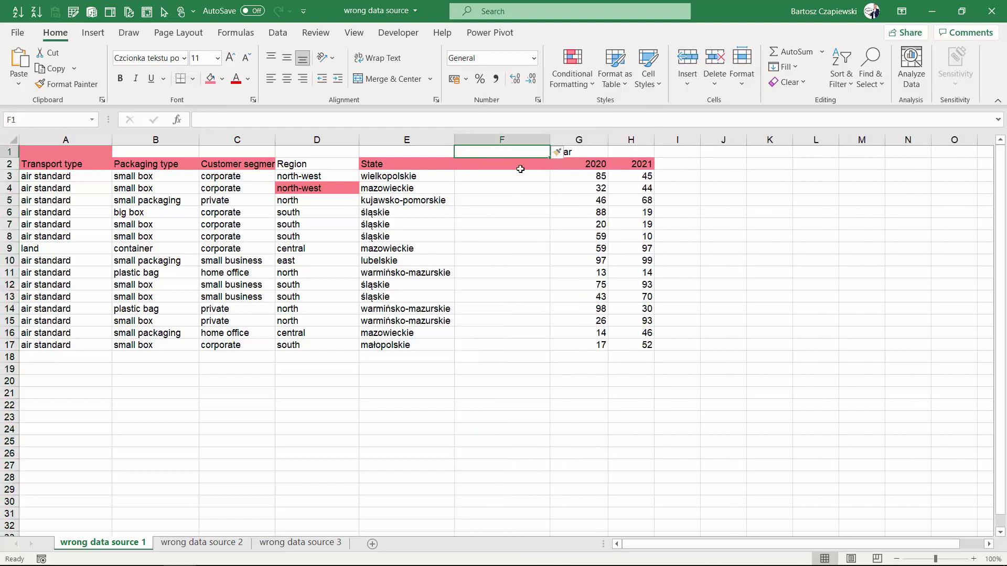
Head column F 'Sales' and move the 2020 figures from G3:G17 into it
click(498, 162)
text(Sa)
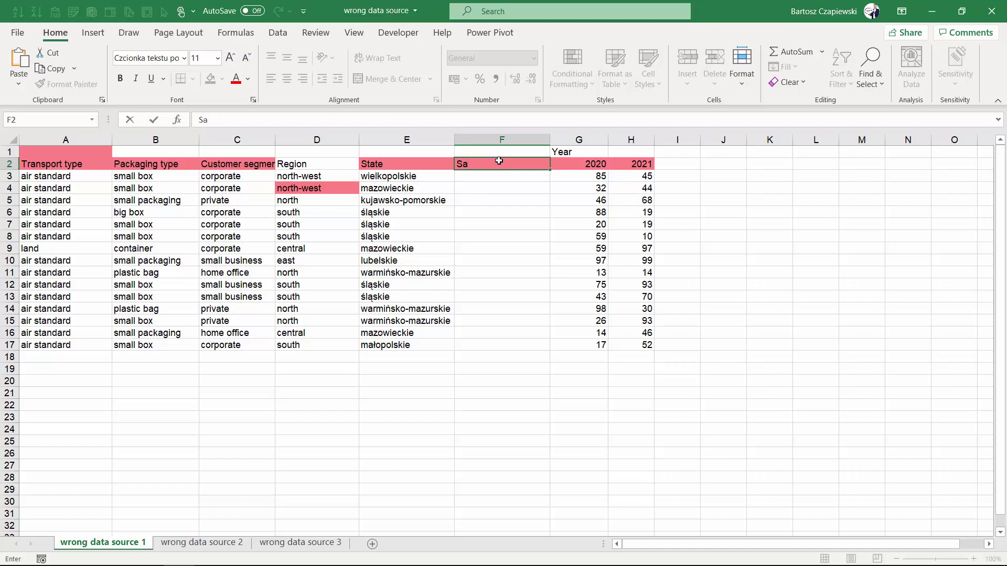
key(BackSpace)
key(BackSpace)
key(Caps_Lock)
text(sAS)
key(BackSpace)
text(Sa)
key(Caps_Lock)
text(les)
key(Return)
drag(572, 175, 580, 344)
drag(549, 306, 486, 310)
Fill 2020 down column G and move the Year label into the G2 header
click(589, 164)
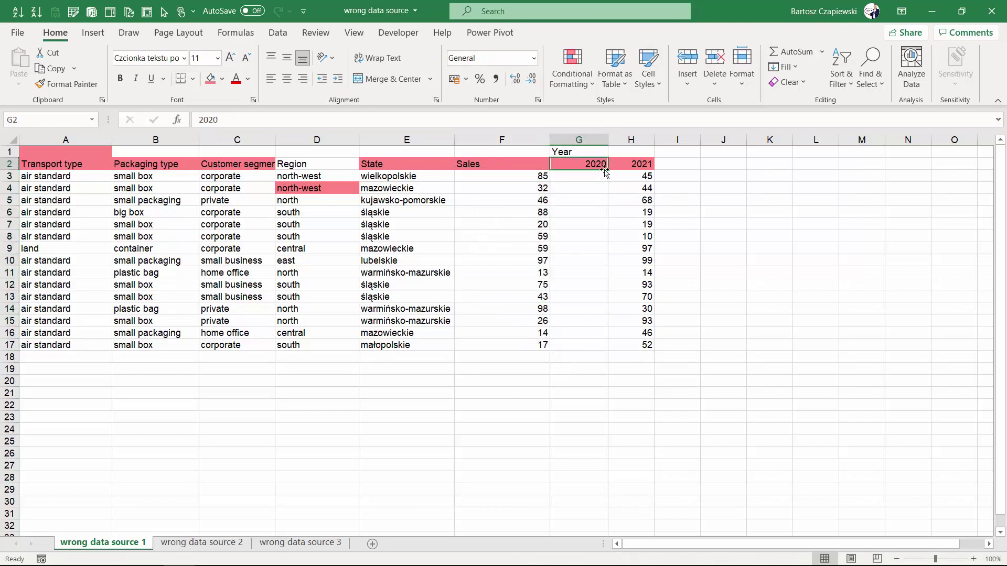
drag(607, 169, 607, 351)
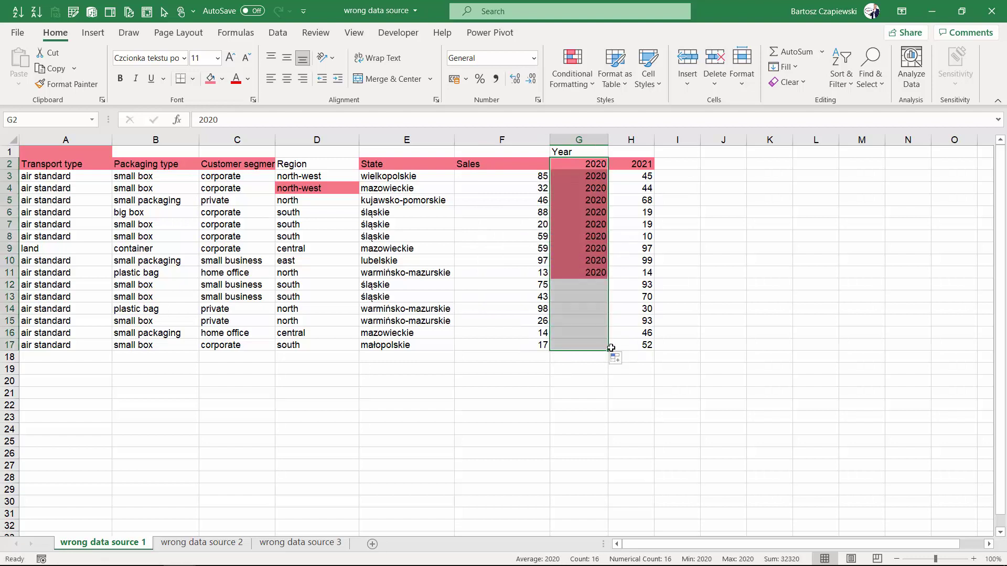
click(584, 154)
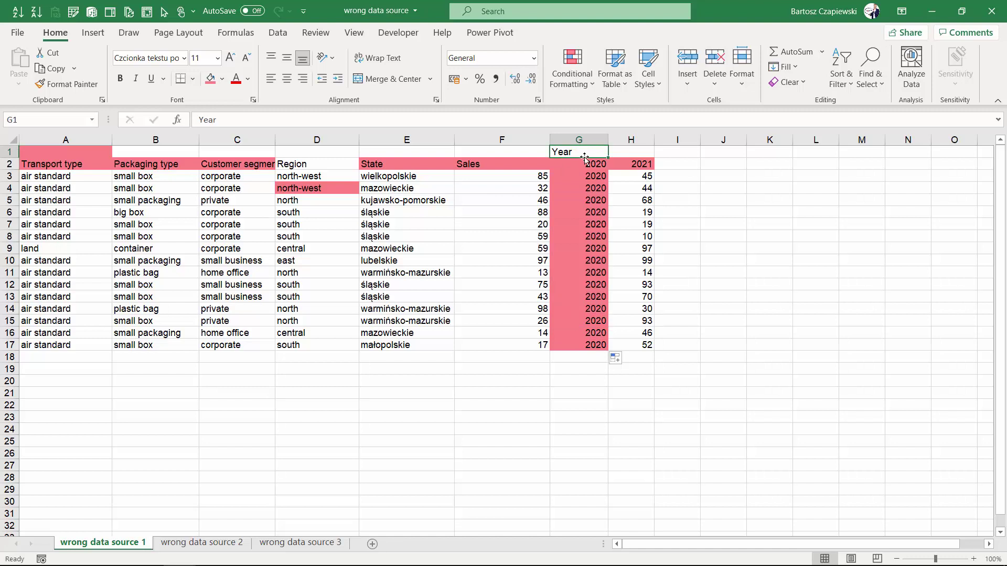
drag(584, 157, 584, 166)
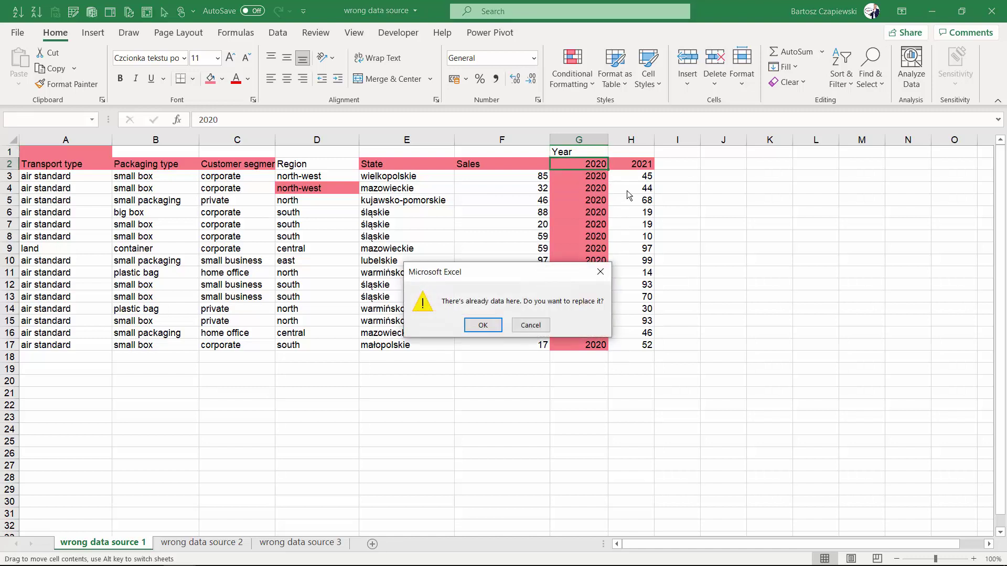
click(482, 325)
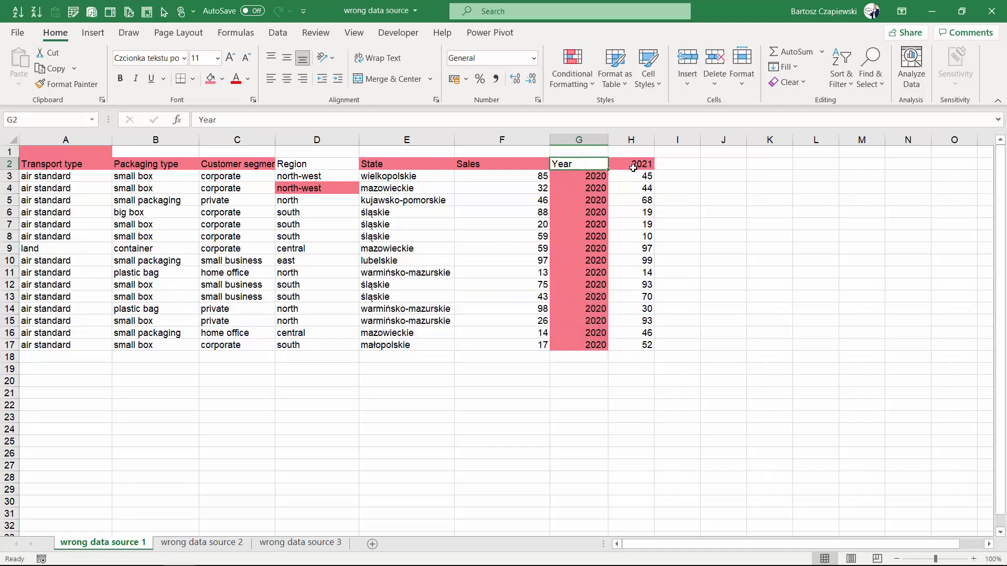
Move the 2021 figures under the 2020 sales from row 18 and fill 2021 down column G
click(636, 167)
drag(639, 170, 577, 359)
drag(641, 177, 643, 345)
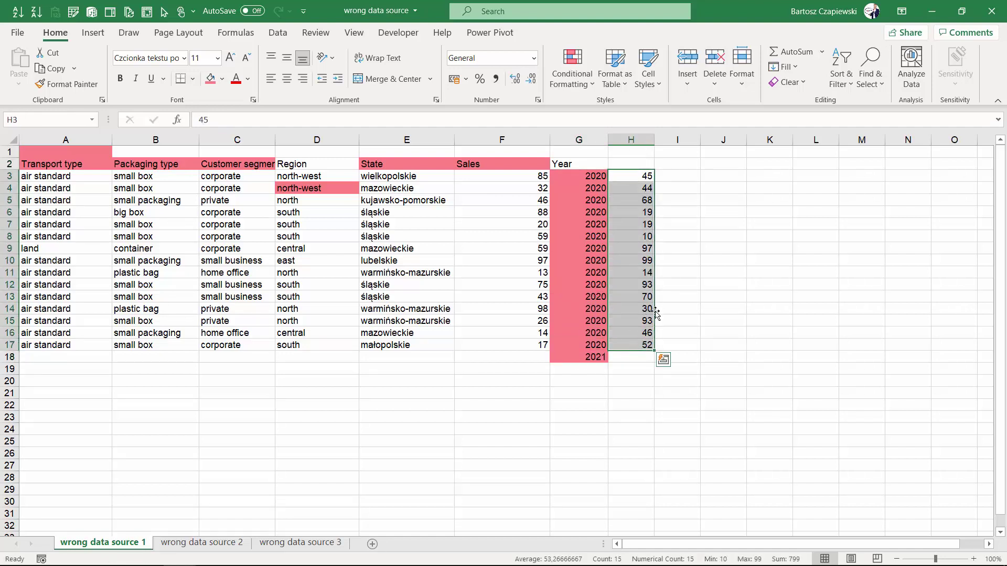
drag(656, 310, 524, 466)
scroll(601, 360, down, 2)
click(606, 286)
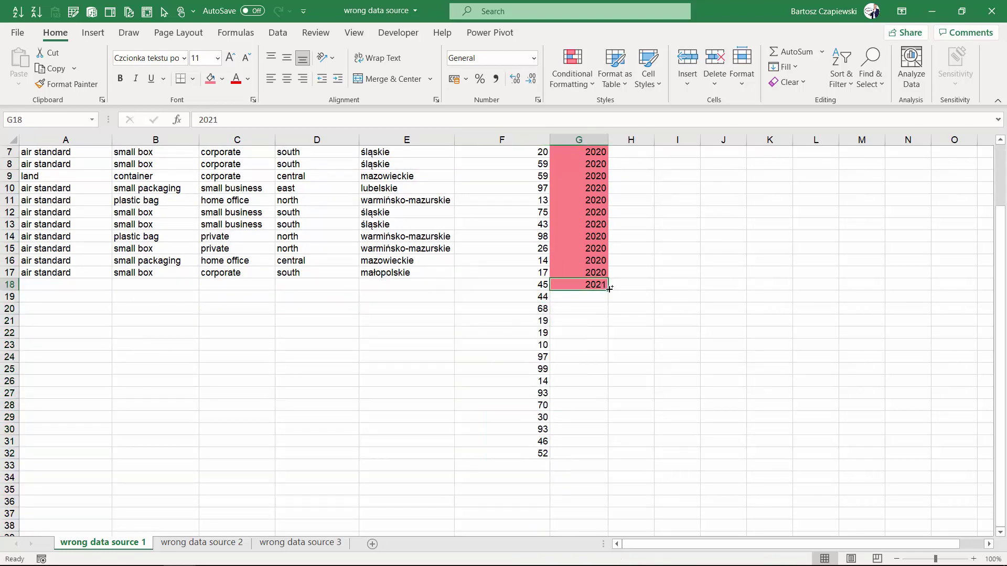
double_click(606, 287)
scroll(595, 374, up, 2)
Copy the descriptive columns A3:E17 to A18 beside the 2021 rows
drag(62, 173, 432, 342)
key(ctrl+c)
click(66, 357)
key(ctrl+v)
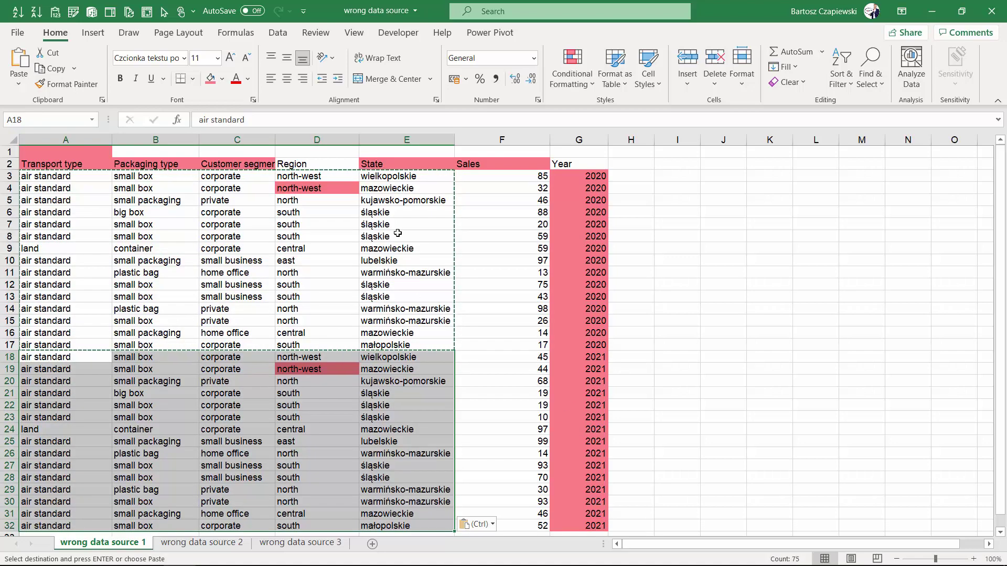
key(Escape)
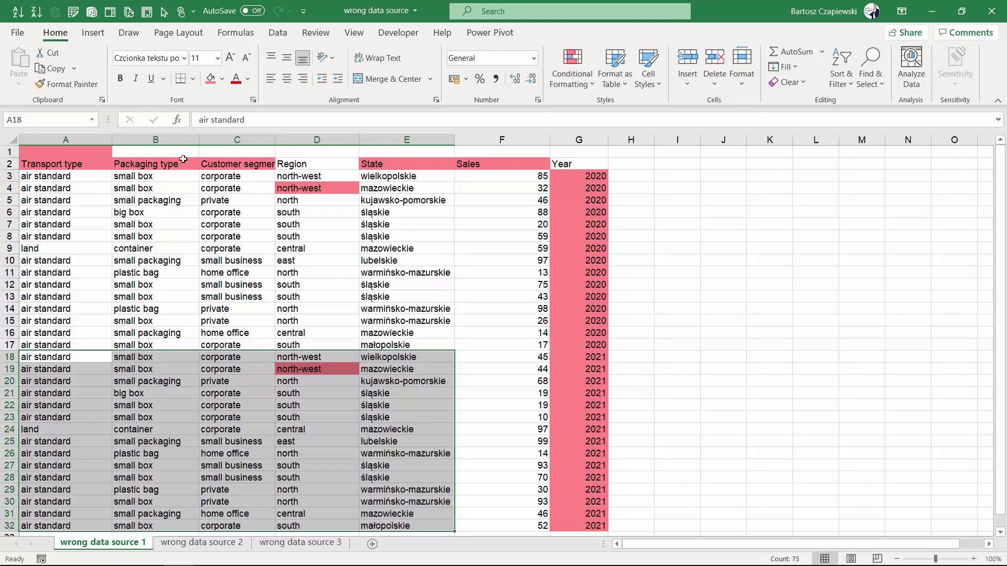
Delete the empty row 1 and set all cells to No Fill
right_click(10, 151)
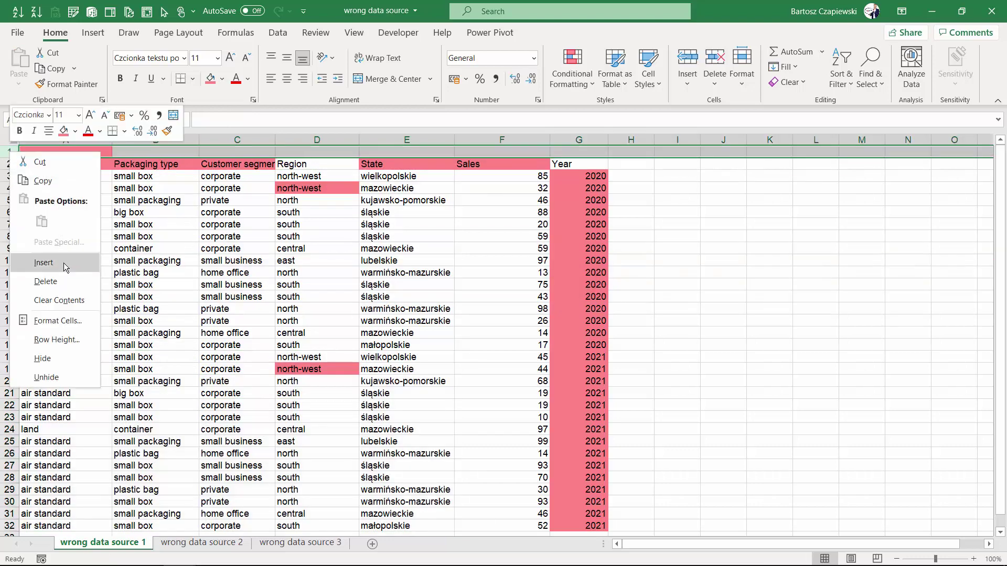
click(45, 281)
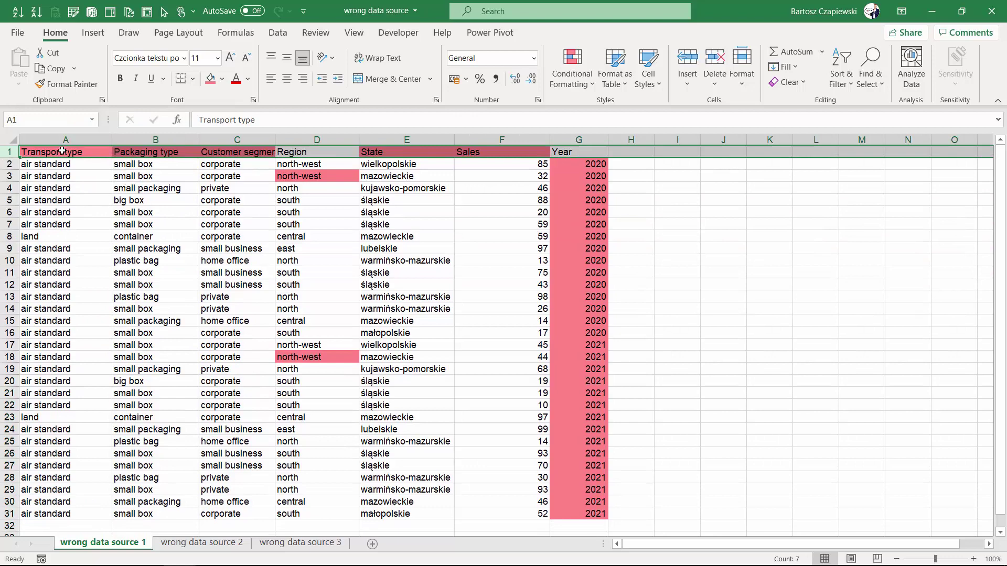
key(ctrl+a)
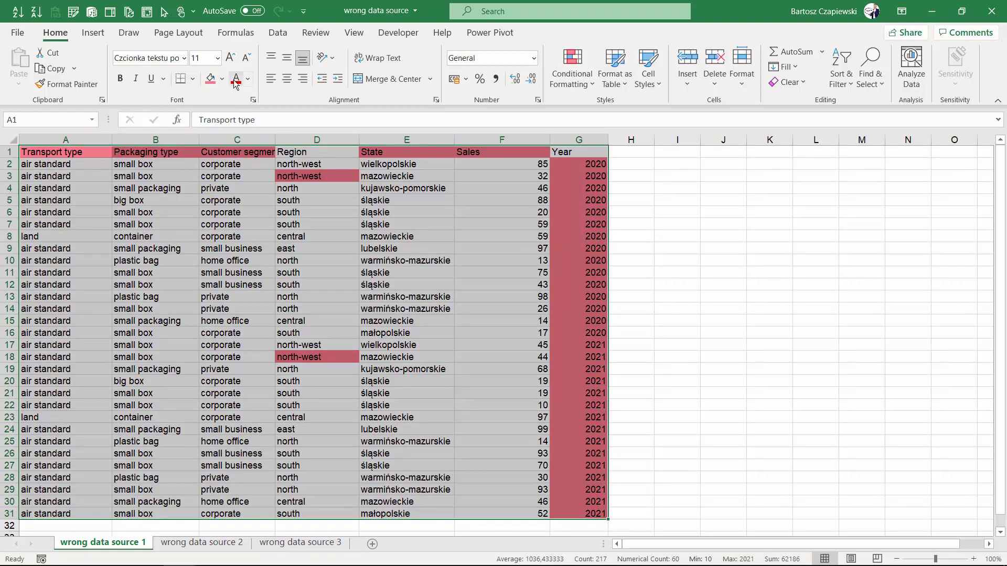
click(222, 78)
click(242, 259)
click(141, 224)
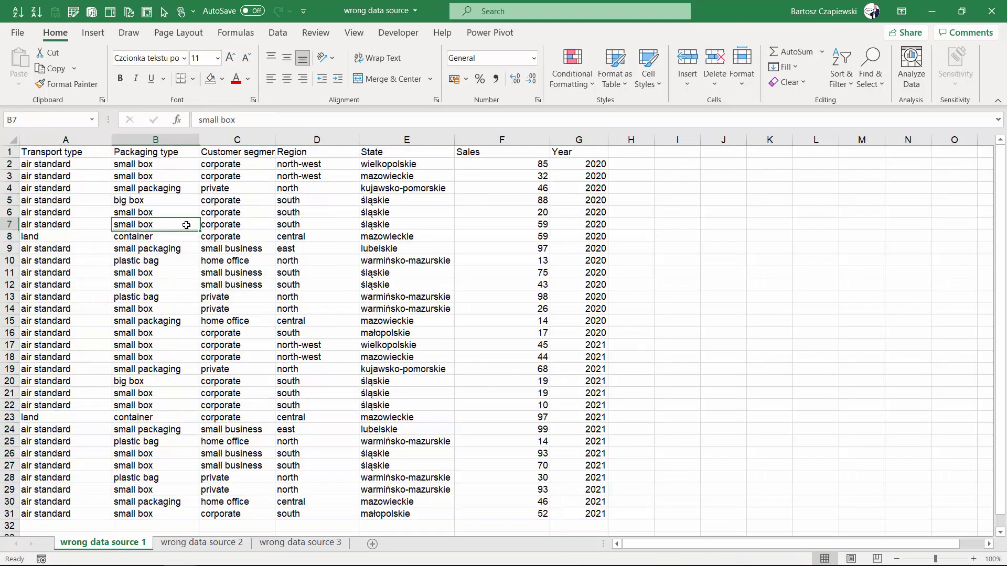
Convert the range A1:G31 into a formatted table
click(93, 32)
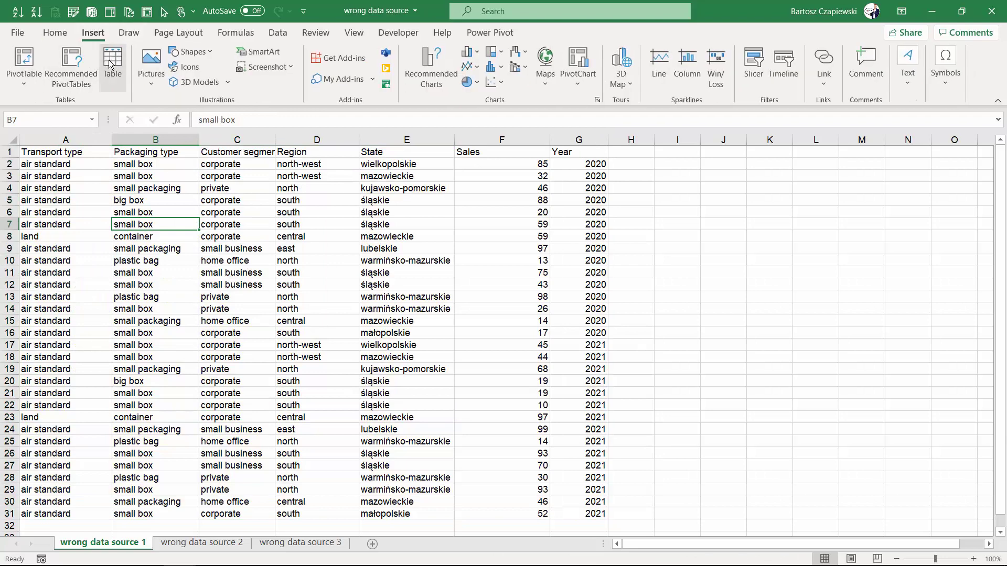
click(112, 63)
click(455, 346)
click(245, 216)
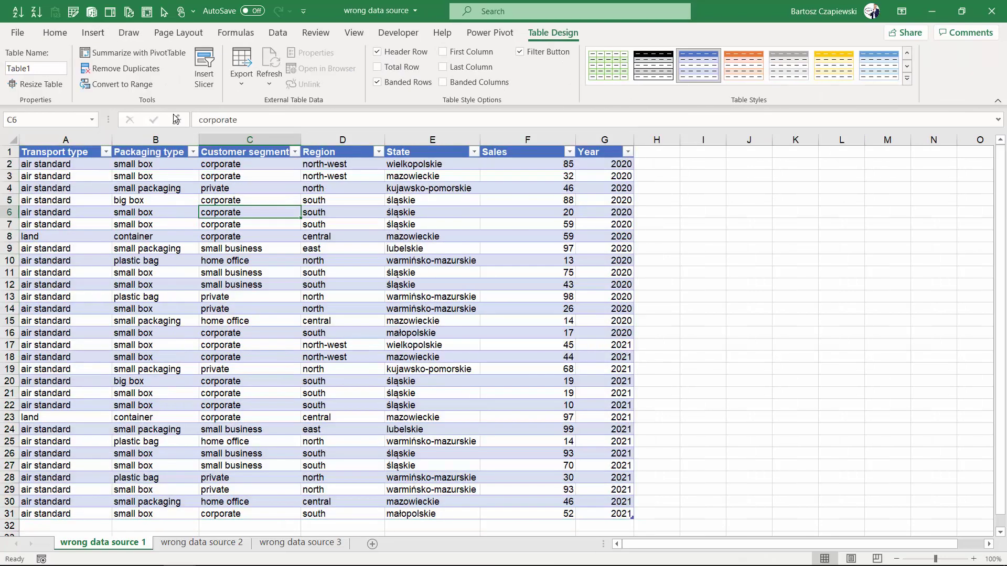
Create a PivotTable from Table1 on a new sheet with State rows, Year columns and summed Sales
click(94, 33)
click(23, 60)
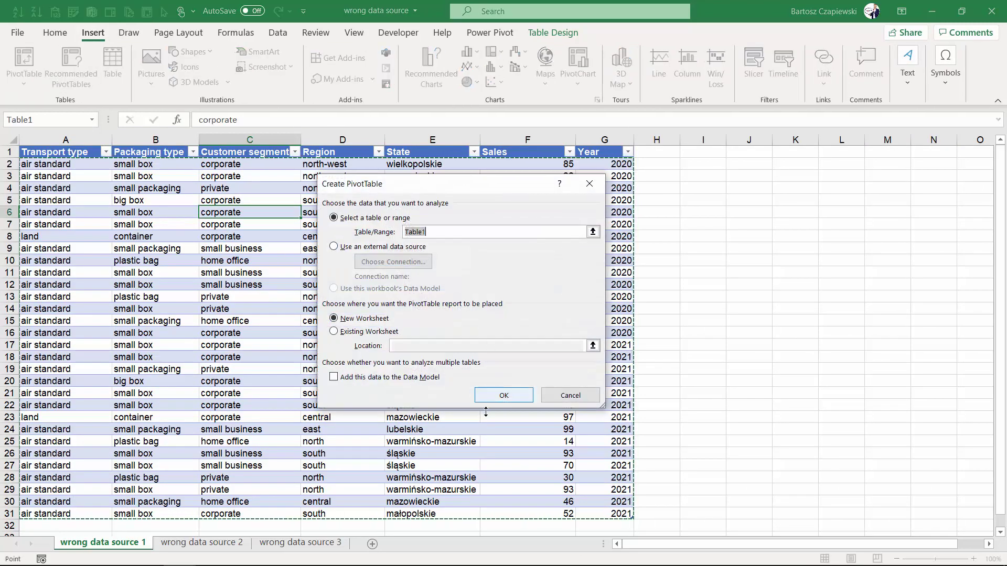
click(502, 397)
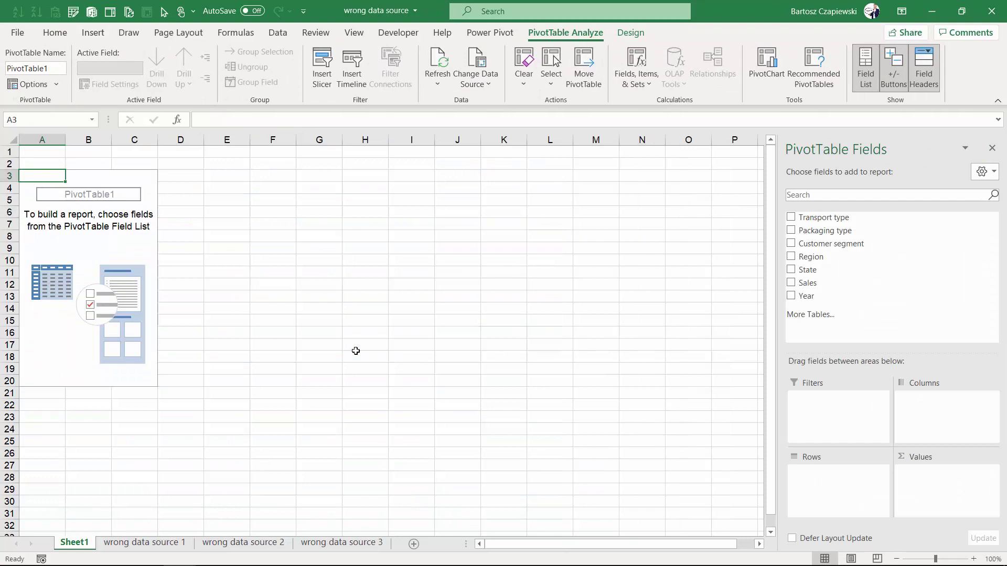
drag(806, 296, 939, 401)
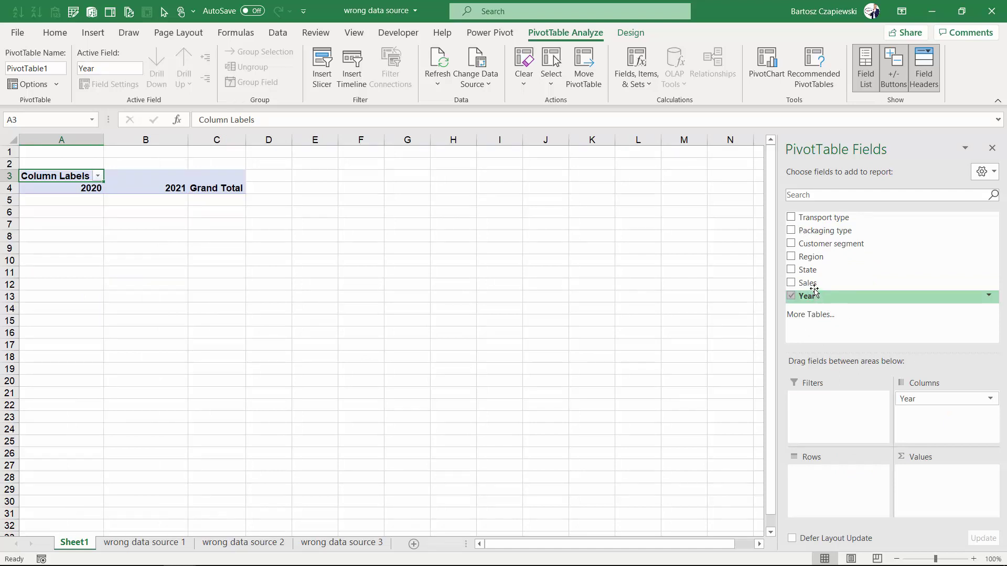
click(810, 284)
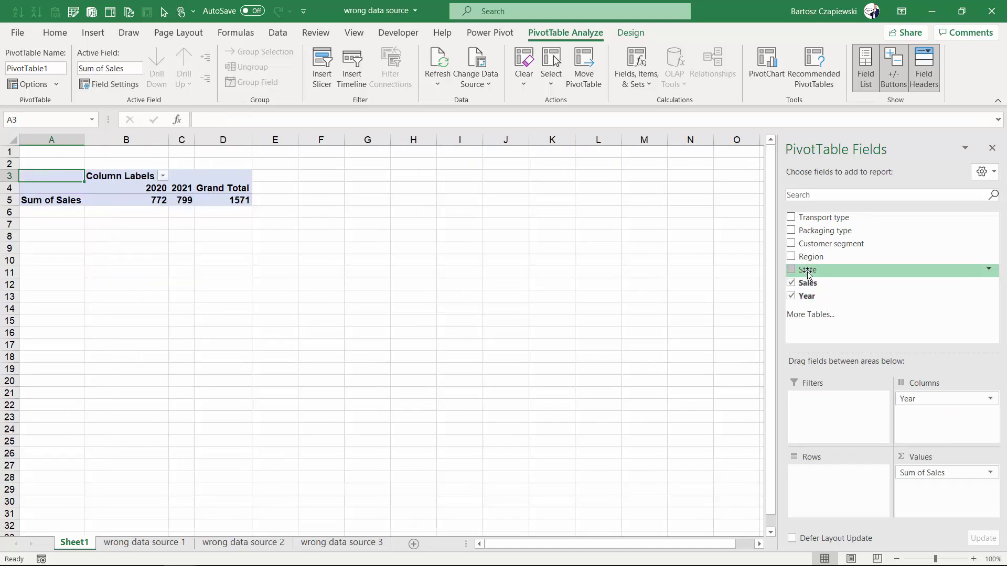
drag(808, 273, 826, 472)
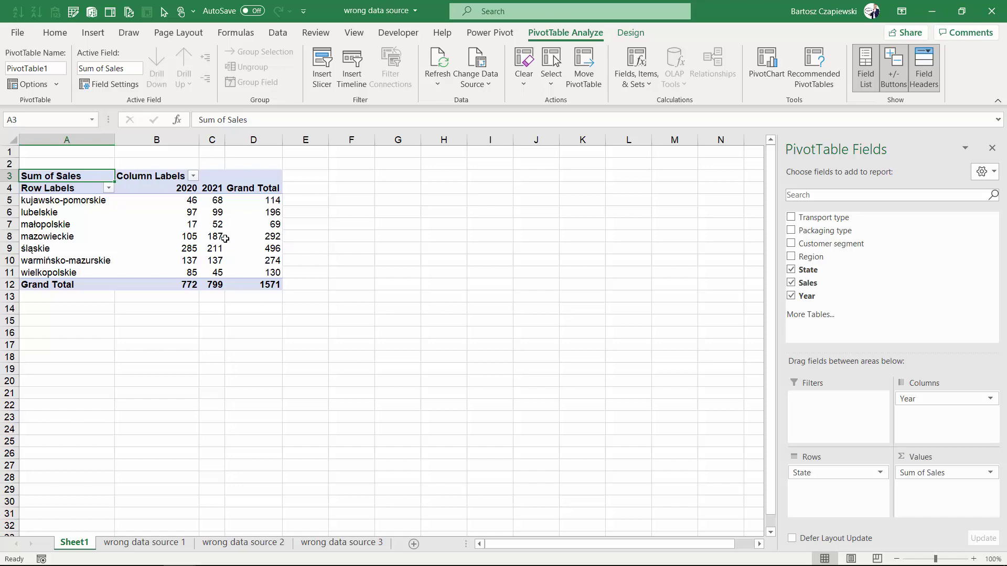
mouse_move(225, 239)
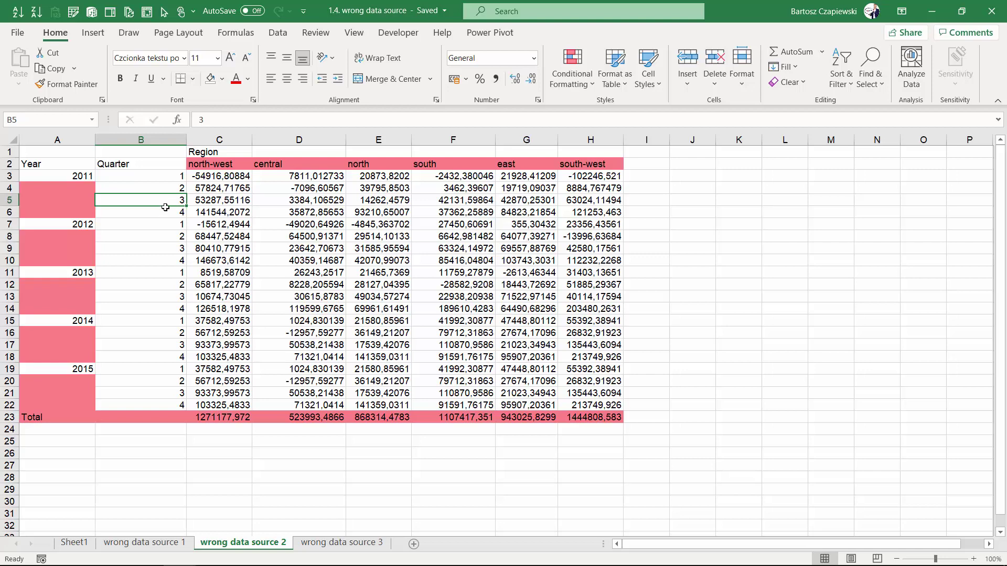
Delete the Total row beneath the quarterly data
click(11, 417)
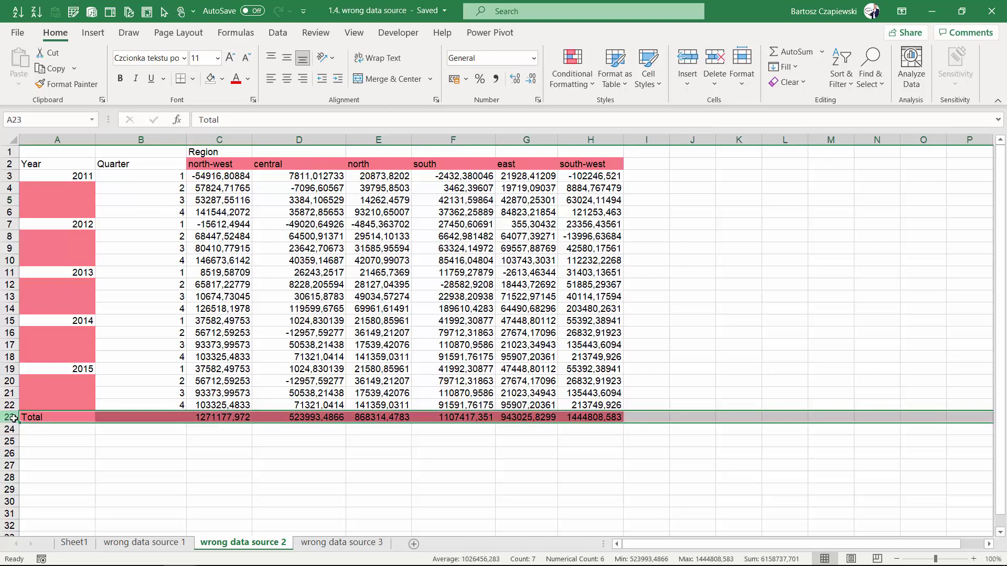
right_click(10, 417)
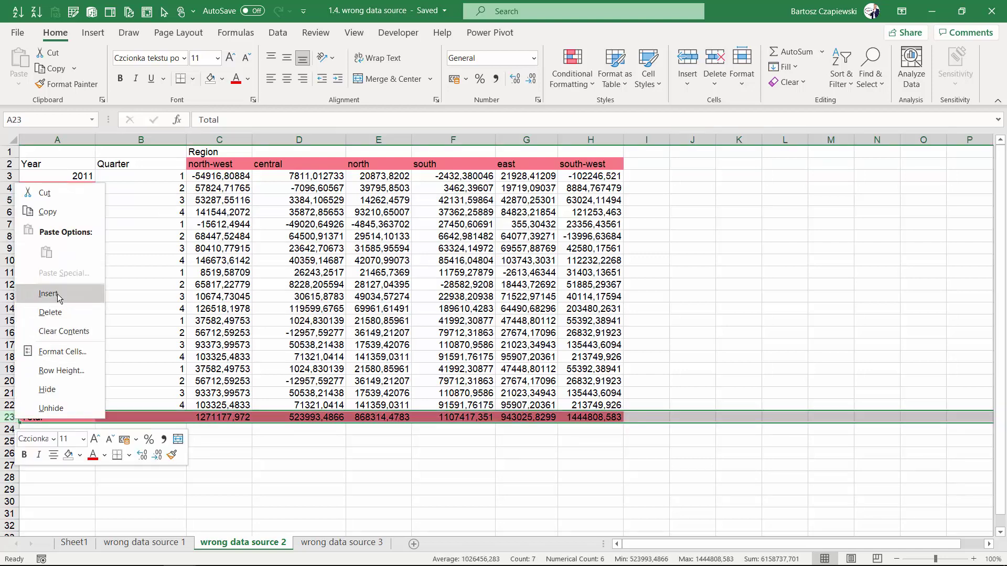
click(61, 317)
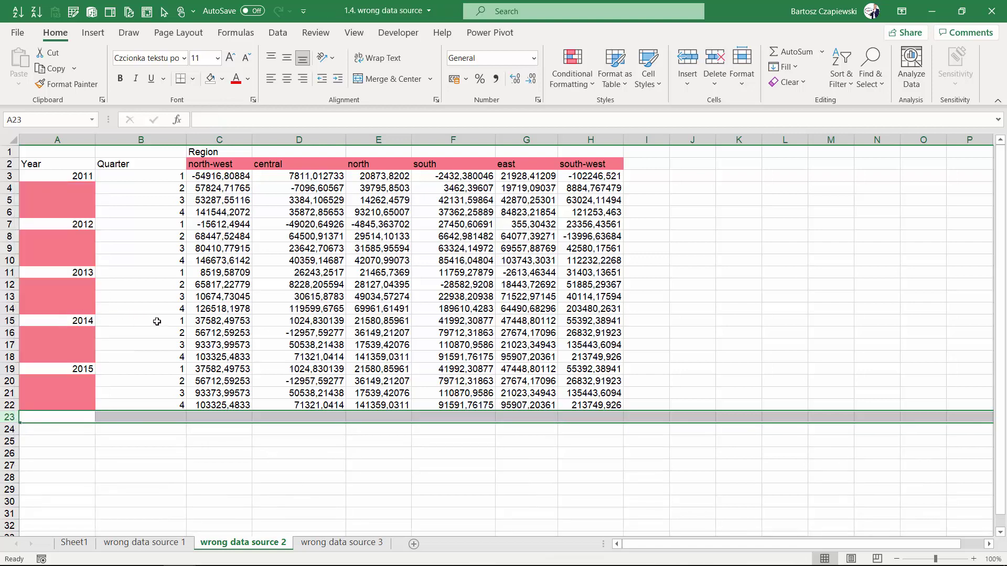
Fill the years 2011 through 2015 down across all their quarters
click(67, 173)
drag(95, 182, 95, 409)
click(94, 229)
click(93, 275)
click(87, 322)
click(83, 369)
click(224, 260)
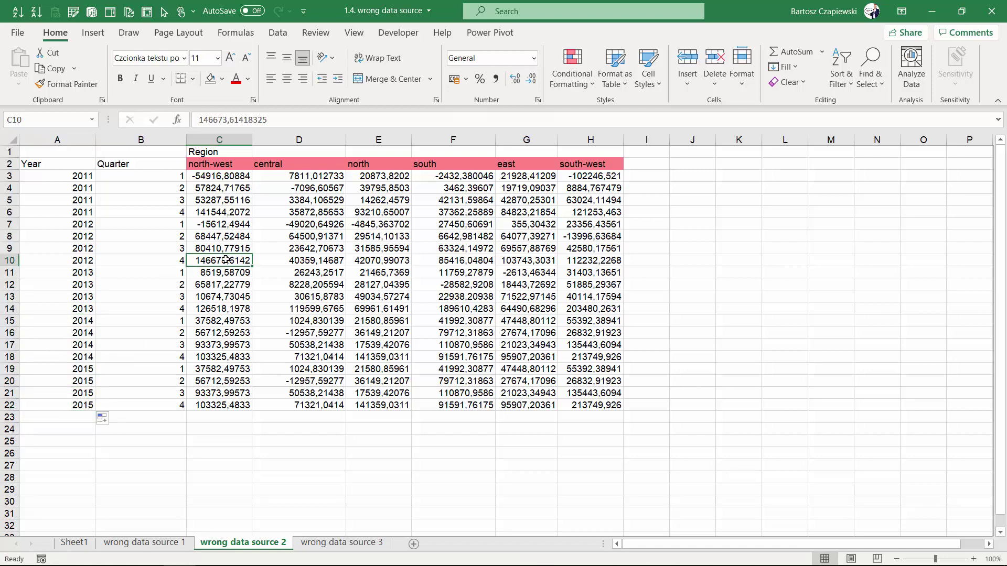
Delete the Region title row so headers start in row 1
click(10, 151)
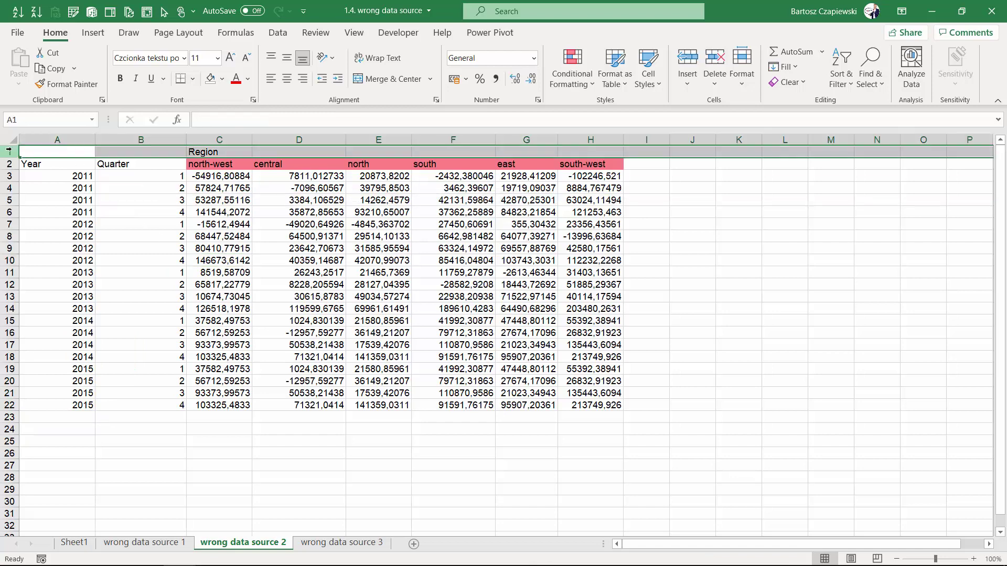
right_click(10, 151)
click(48, 279)
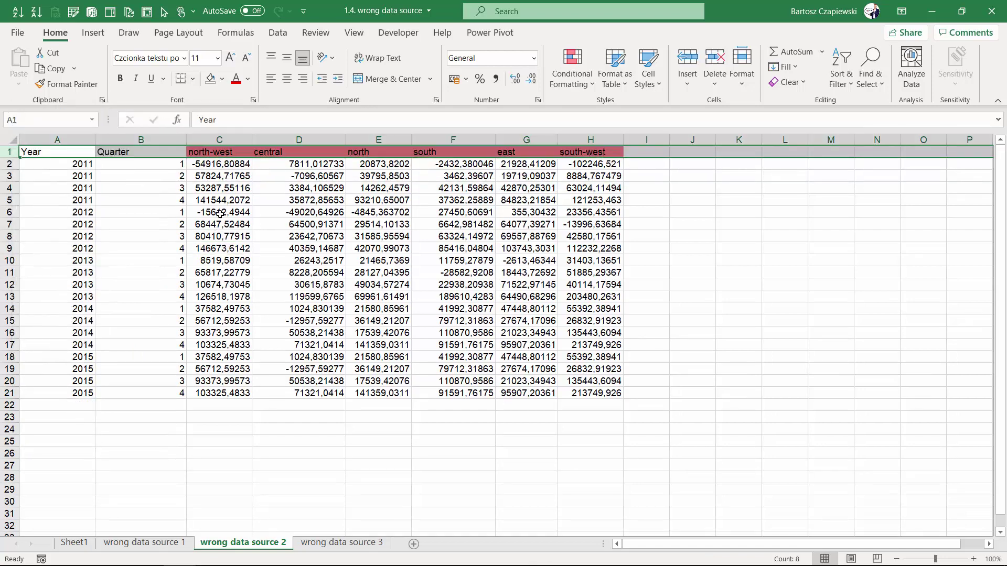
click(221, 203)
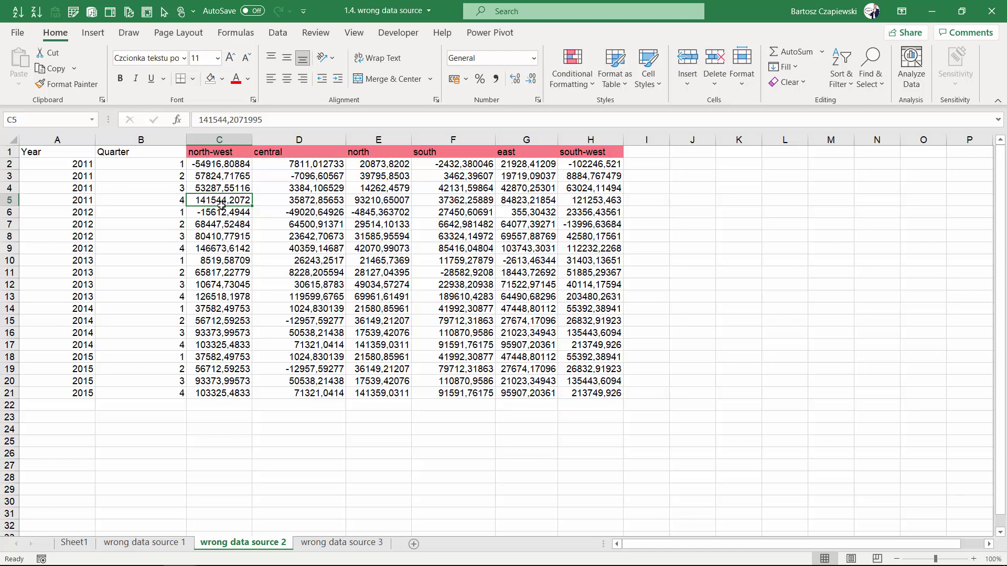
Load the table into Power Query and unpivot the north-west through south-west columns
click(278, 32)
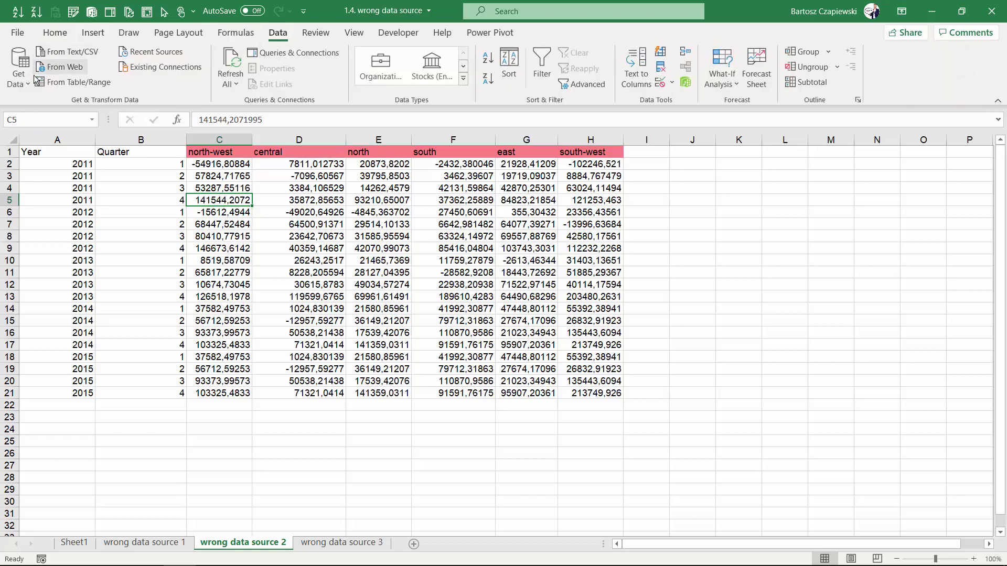
click(70, 82)
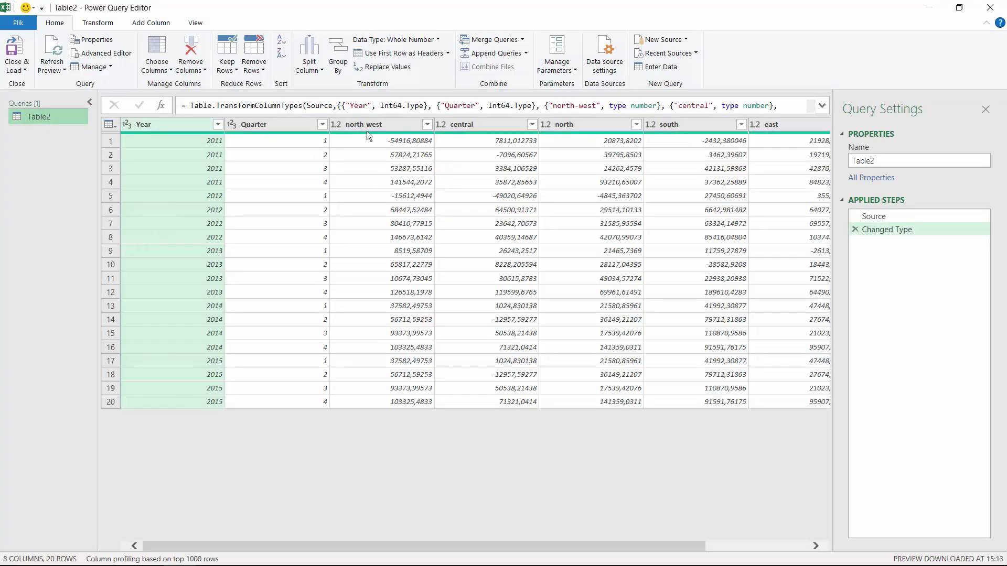
shift+click(770, 124)
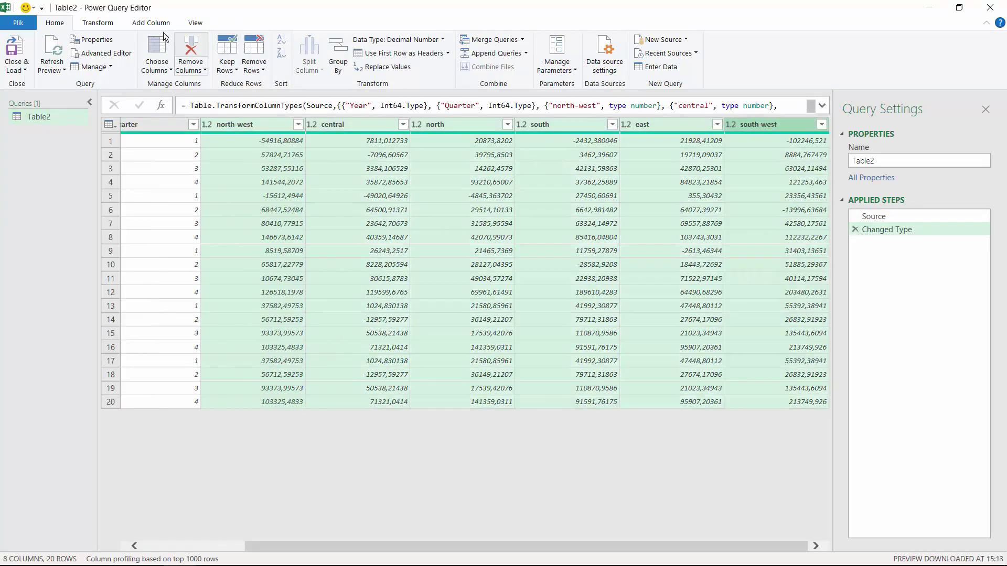
click(109, 24)
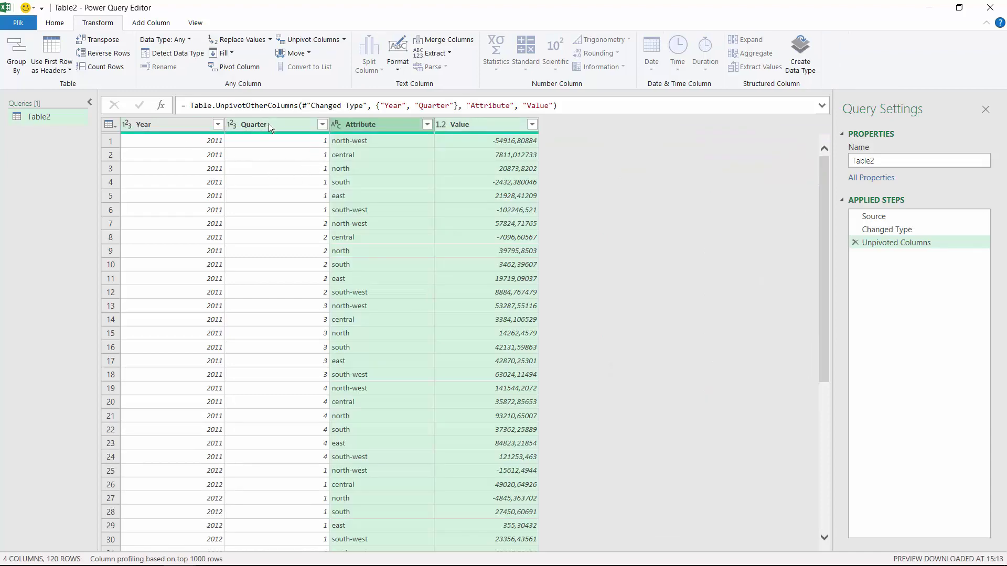
Rename Attribute to 'Region' and Value to 'Sales', then close and load to Excel
double_click(374, 124)
text(Region)
key(Return)
click(485, 125)
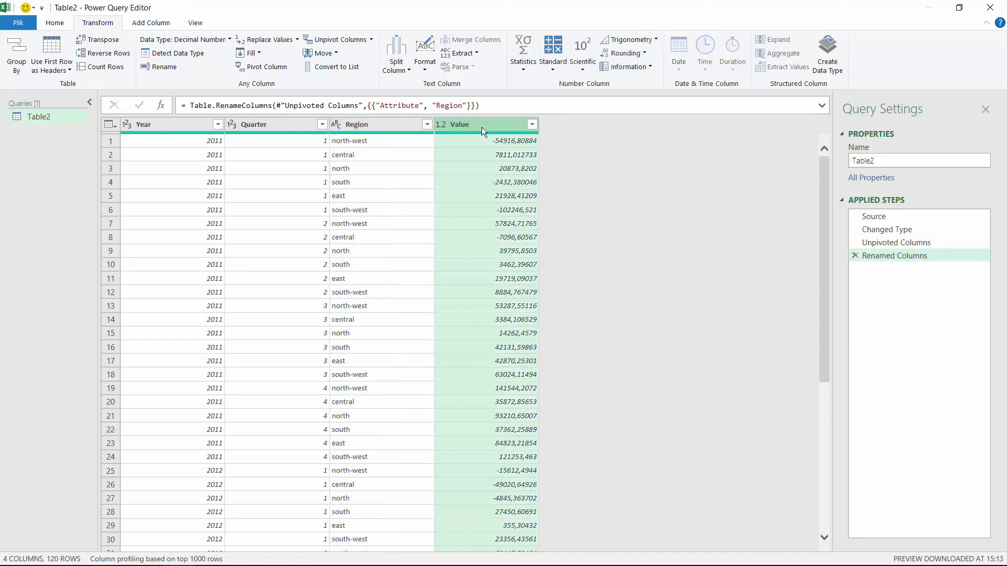
double_click(482, 127)
text(Sales)
key(Return)
click(54, 23)
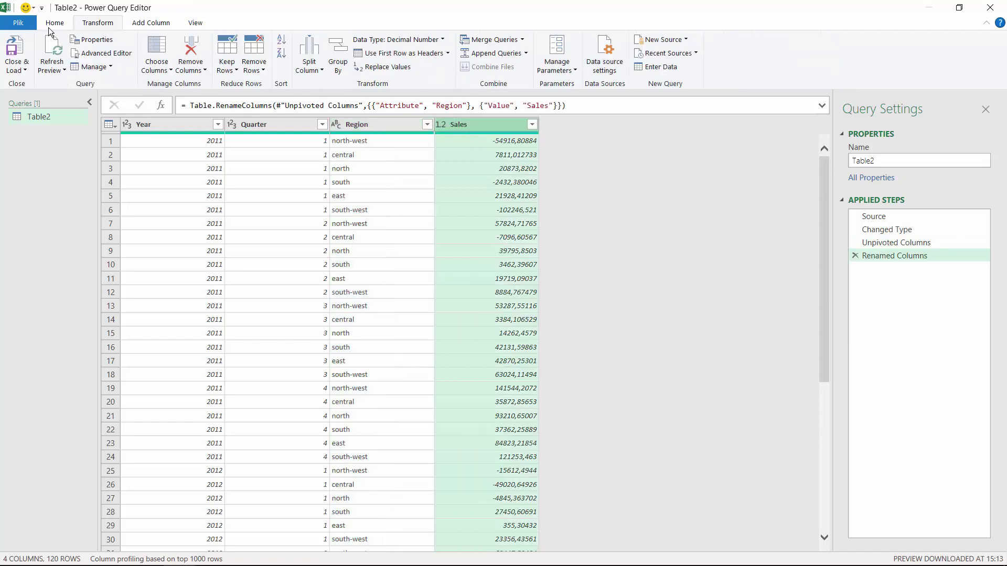
click(14, 54)
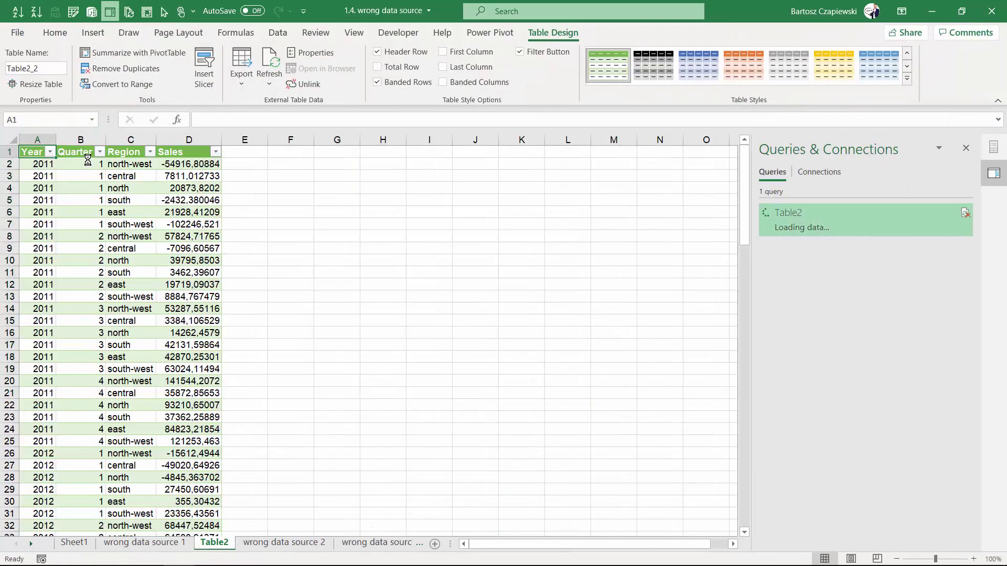
Check a Region value in the loaded Table2, then go to the wrong data source 3 sheet
click(106, 191)
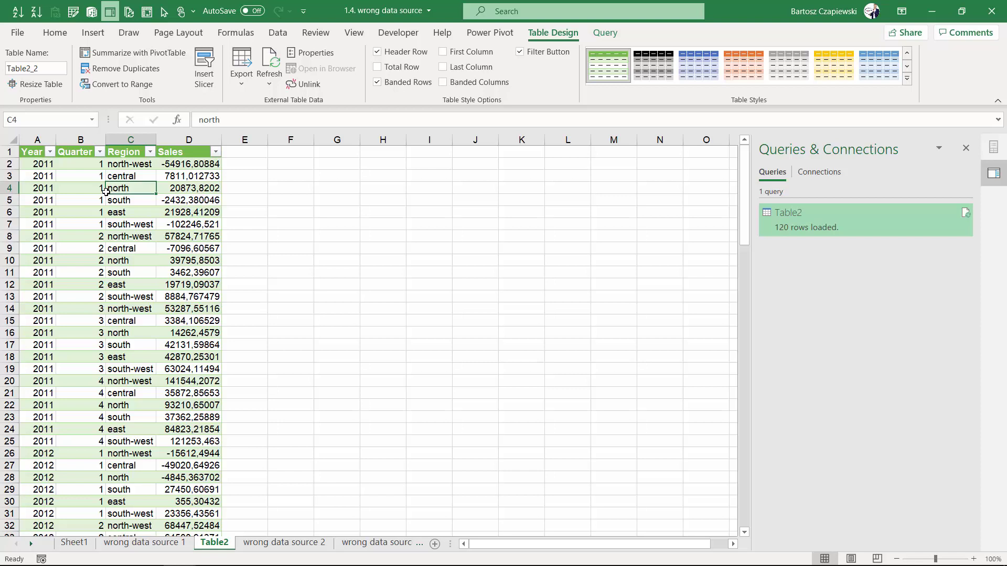
key(ctrl+Page_Down)
key(ctrl+Page_Down)
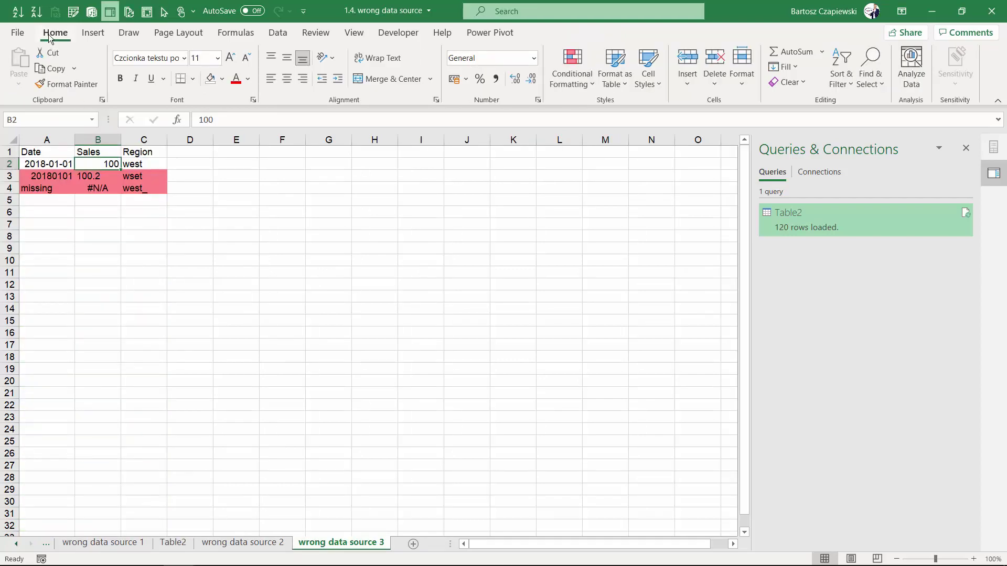
Insert a PivotTable from range A1:C4 on a new worksheet
click(98, 30)
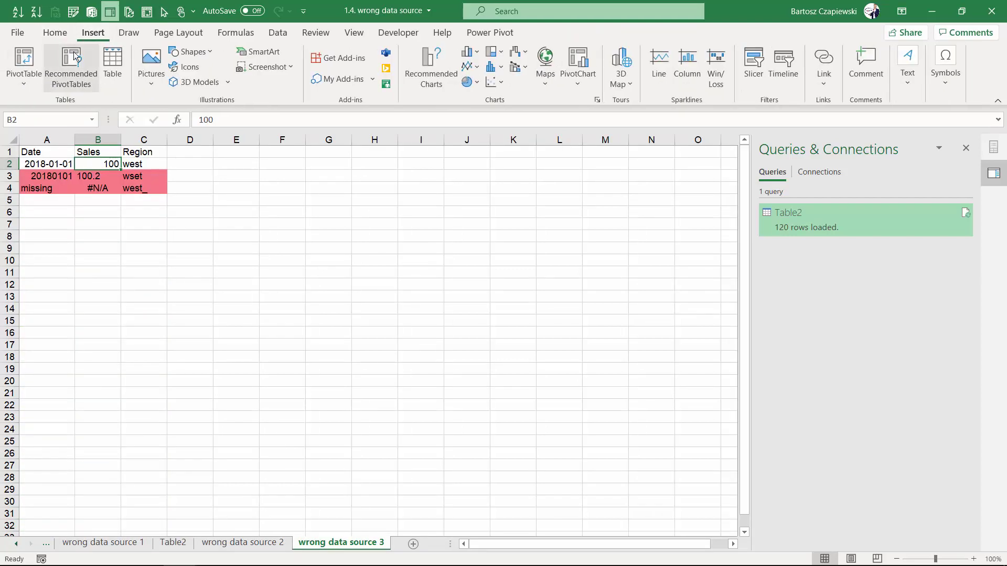
click(24, 61)
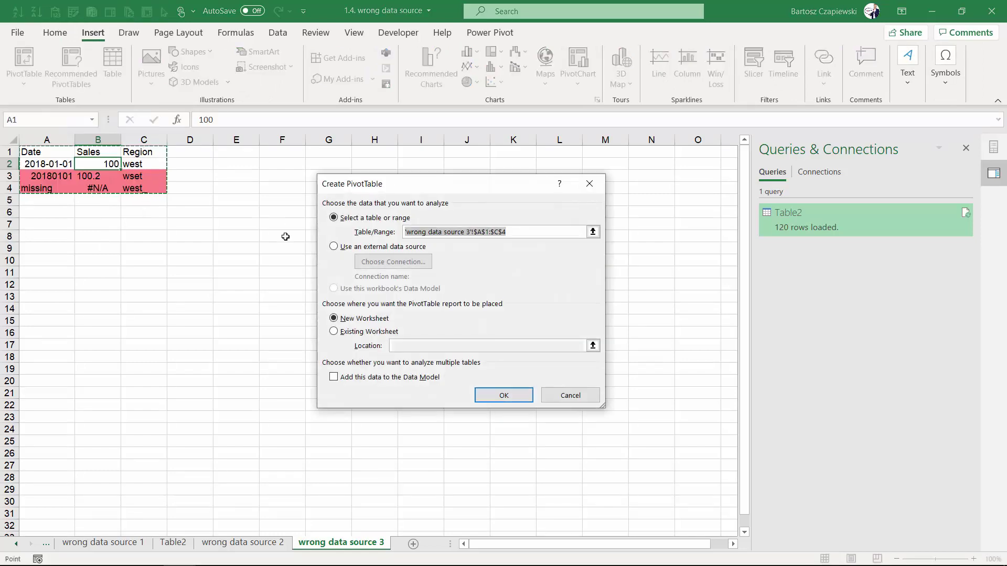
click(517, 394)
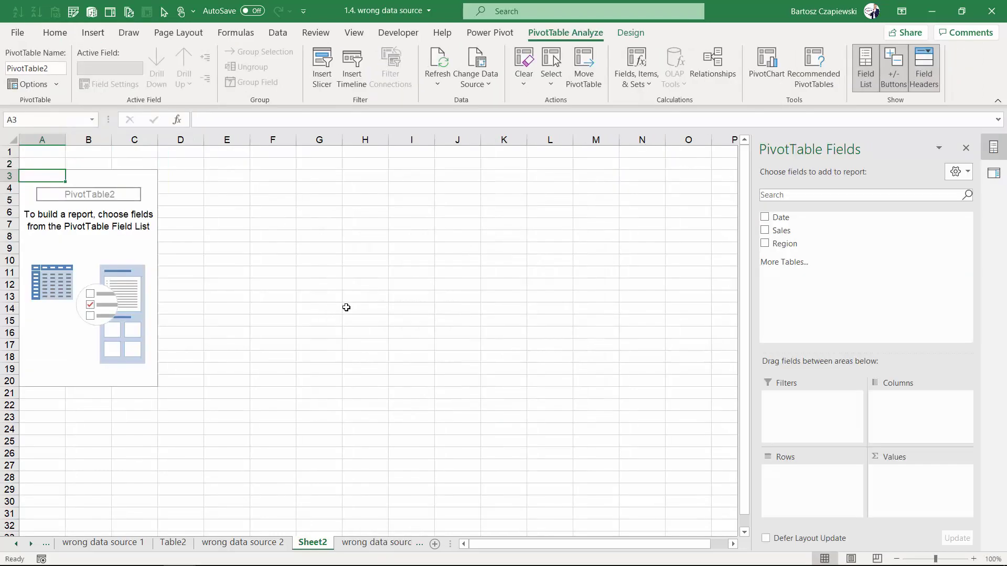
Review the source's dirty cells (#N/A sales, missing date, wset, west_) before going to Sheet2
click(367, 543)
drag(48, 165, 47, 187)
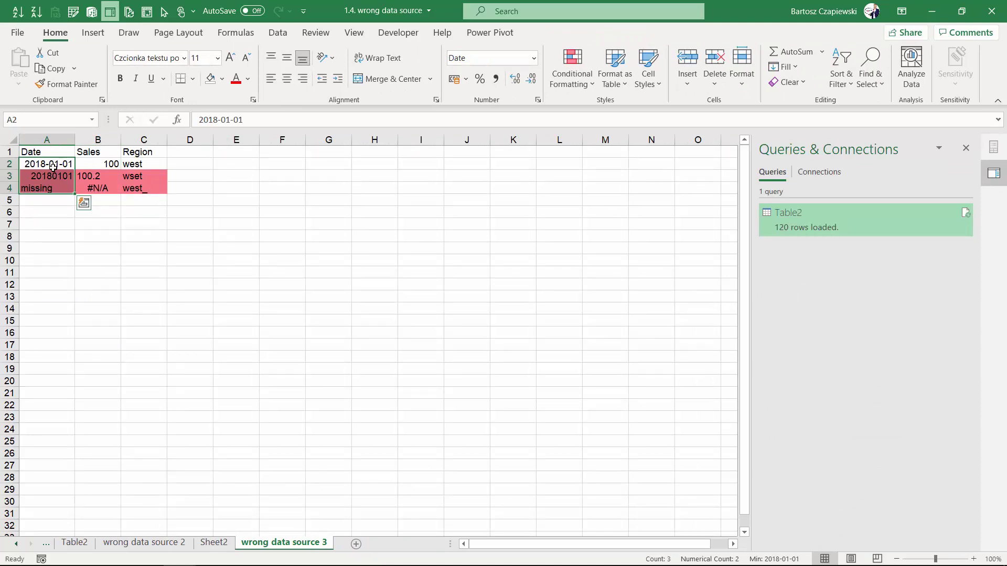
click(101, 165)
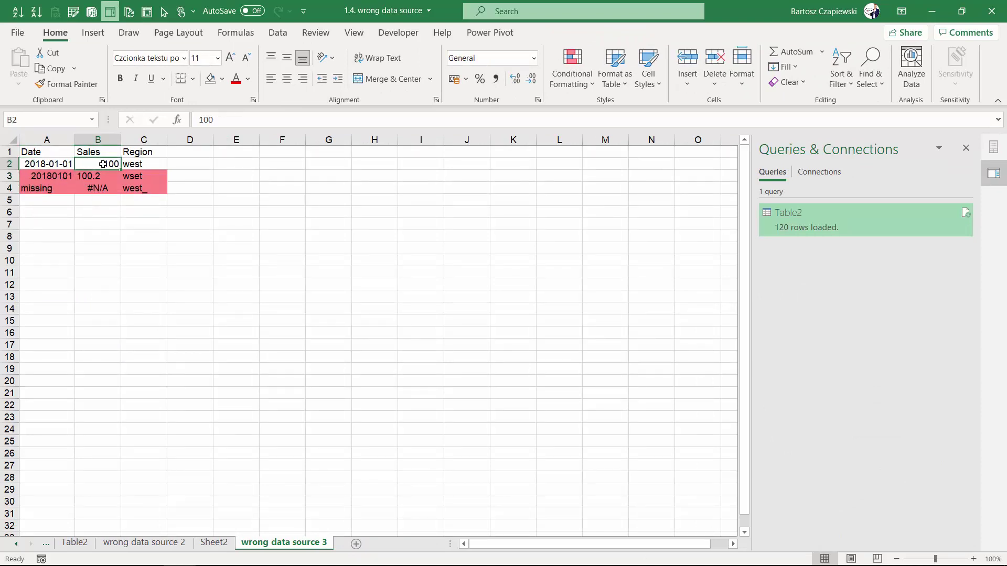
click(99, 187)
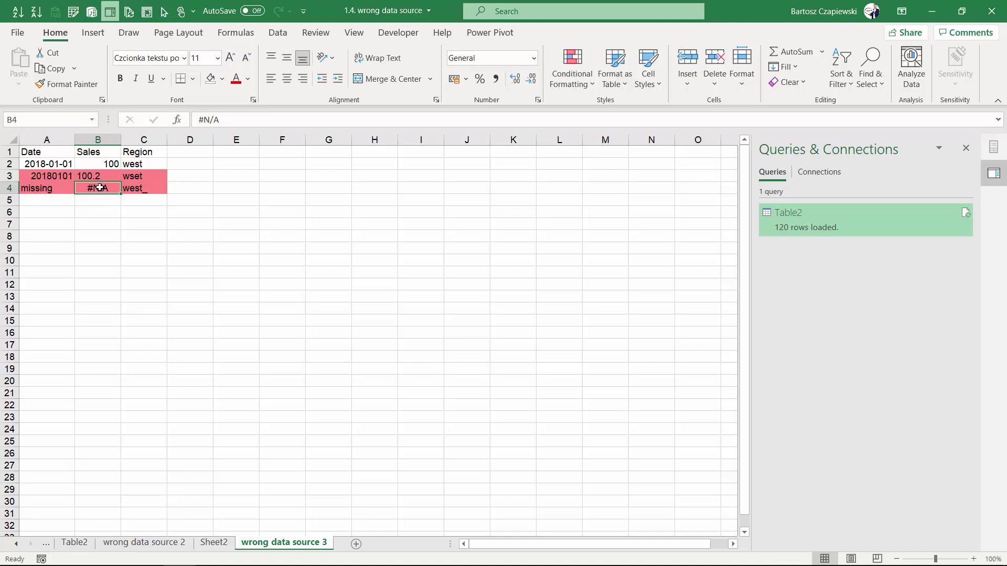
click(68, 187)
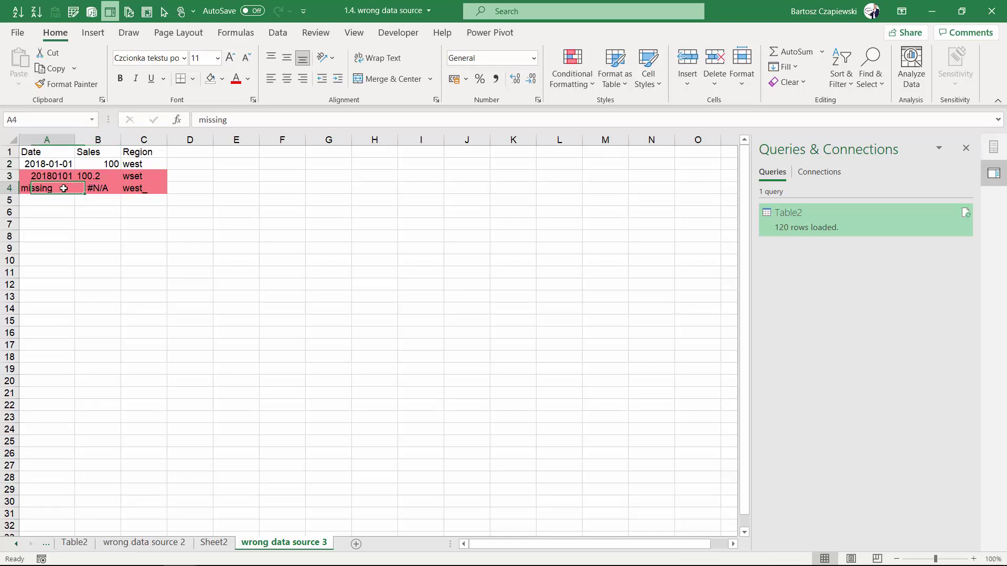
click(106, 189)
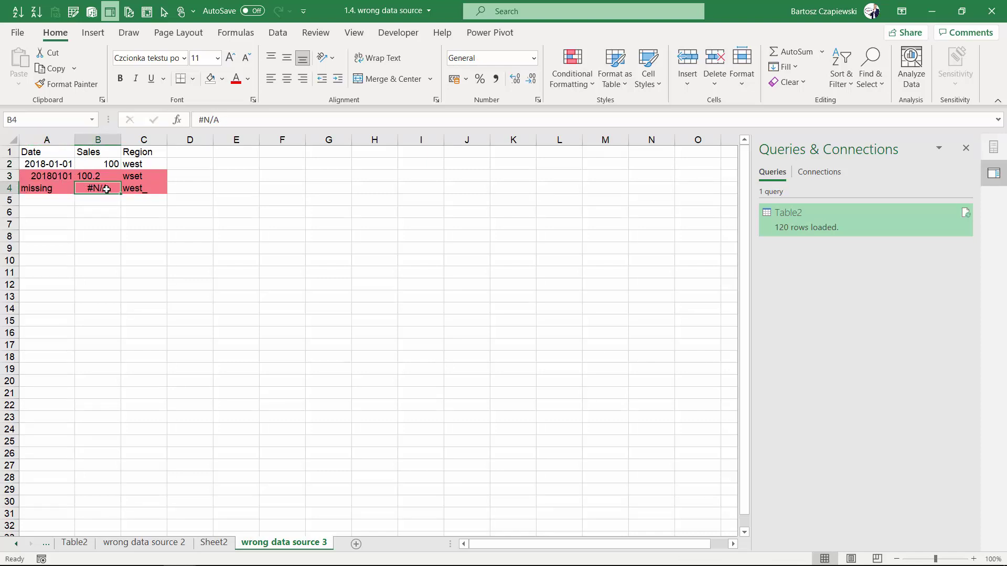
click(145, 177)
key(Up)
click(151, 188)
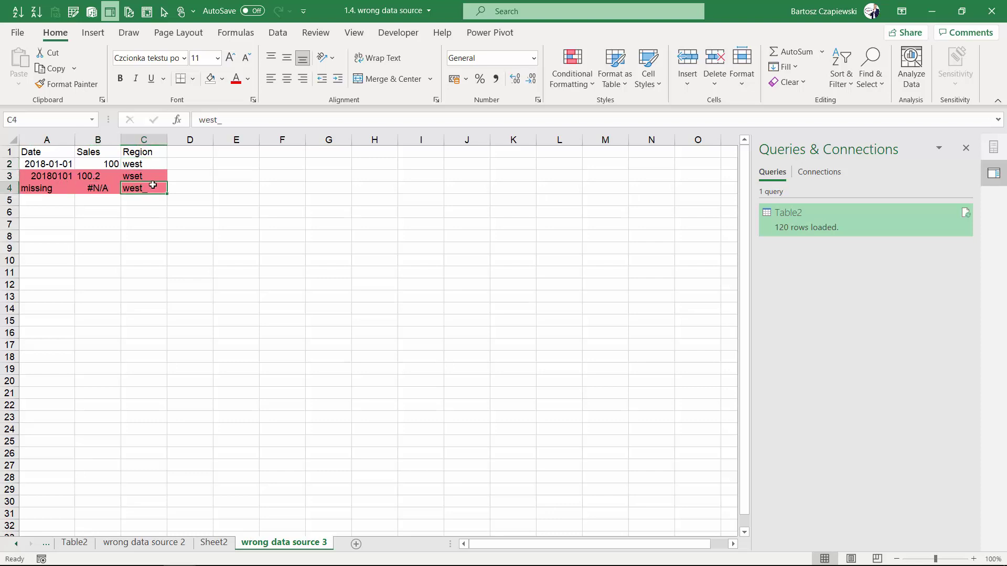
click(220, 545)
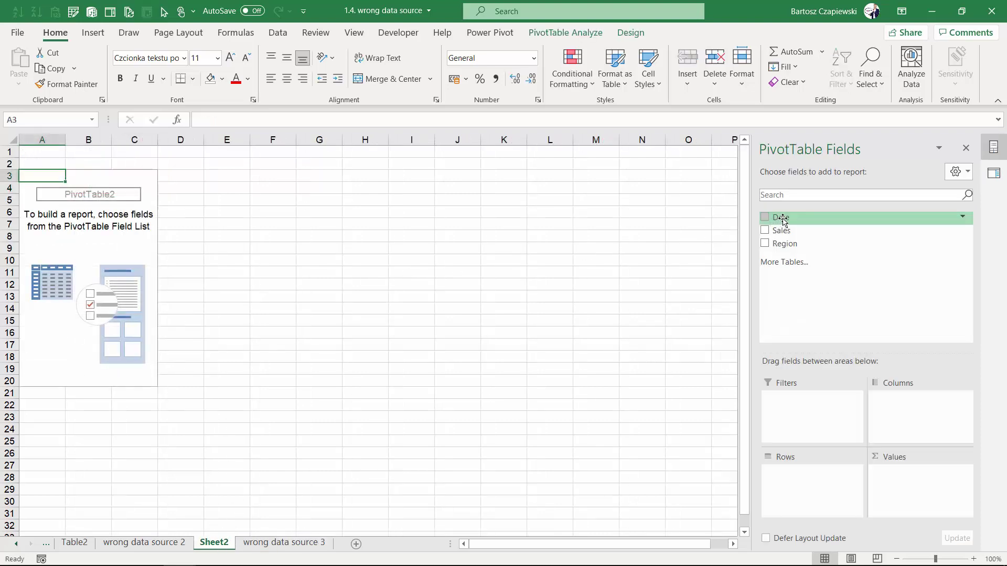
Lay out the PivotTable with Date in Rows, Count of Sales in Values and Region in Columns
drag(783, 220, 802, 490)
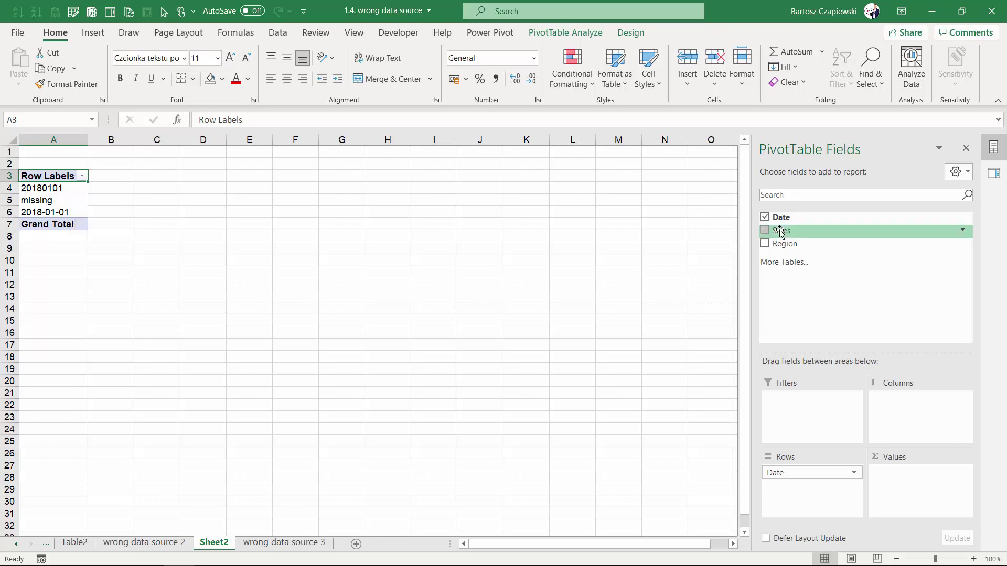
drag(785, 234, 912, 493)
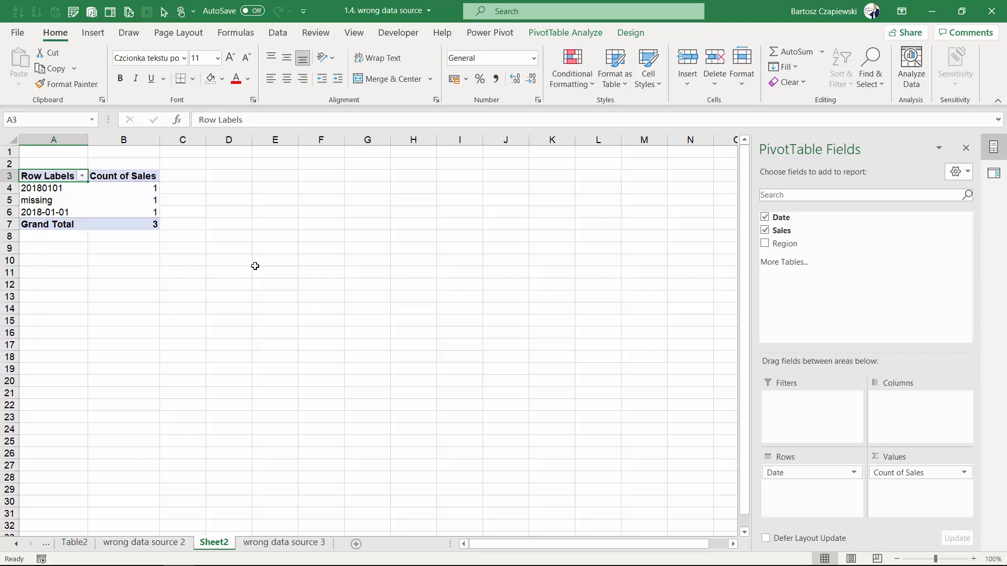
drag(779, 244, 885, 411)
Compare the separate west, wset and west_ columns, then return to 'wrong data source 3'
click(135, 188)
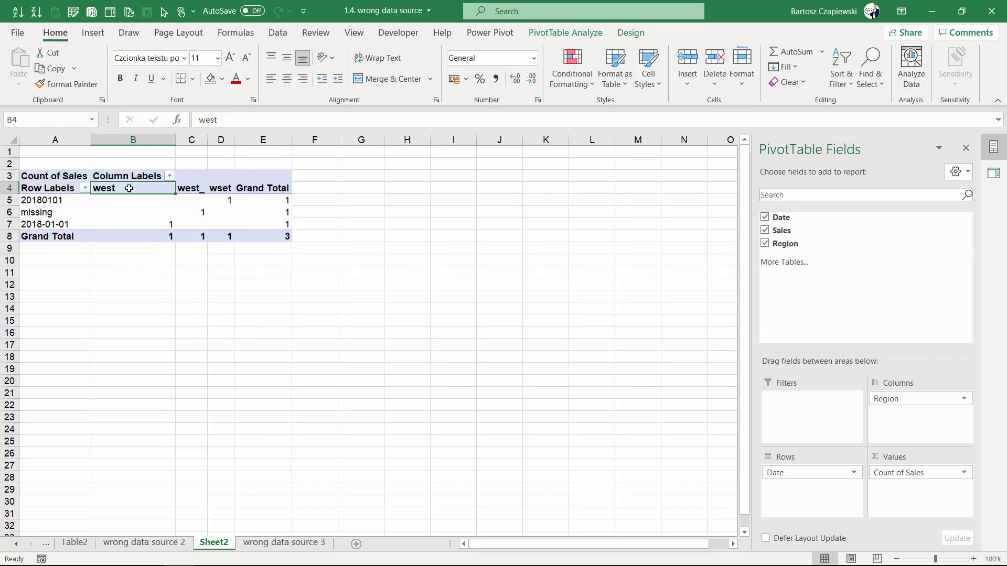
click(213, 188)
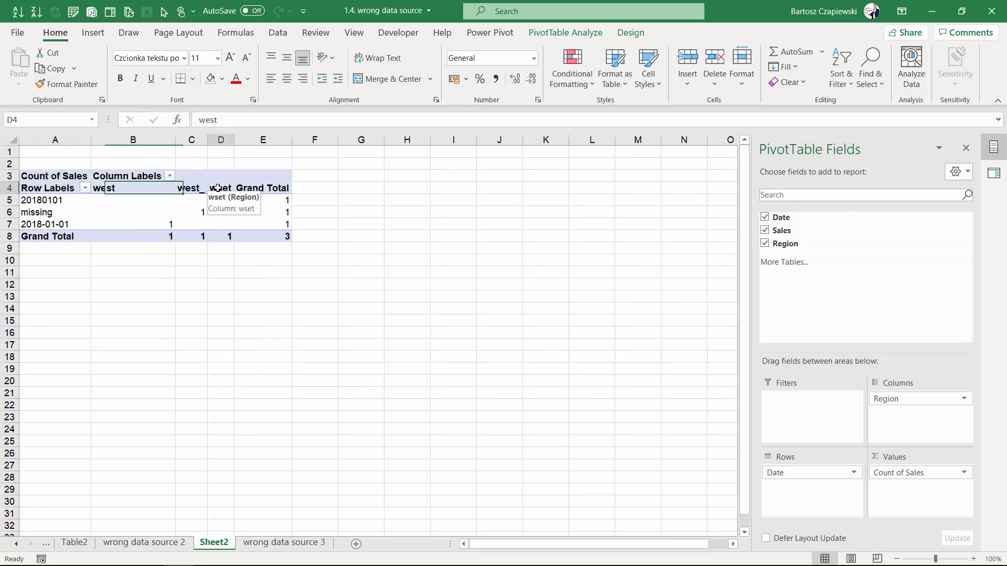
click(191, 188)
click(129, 189)
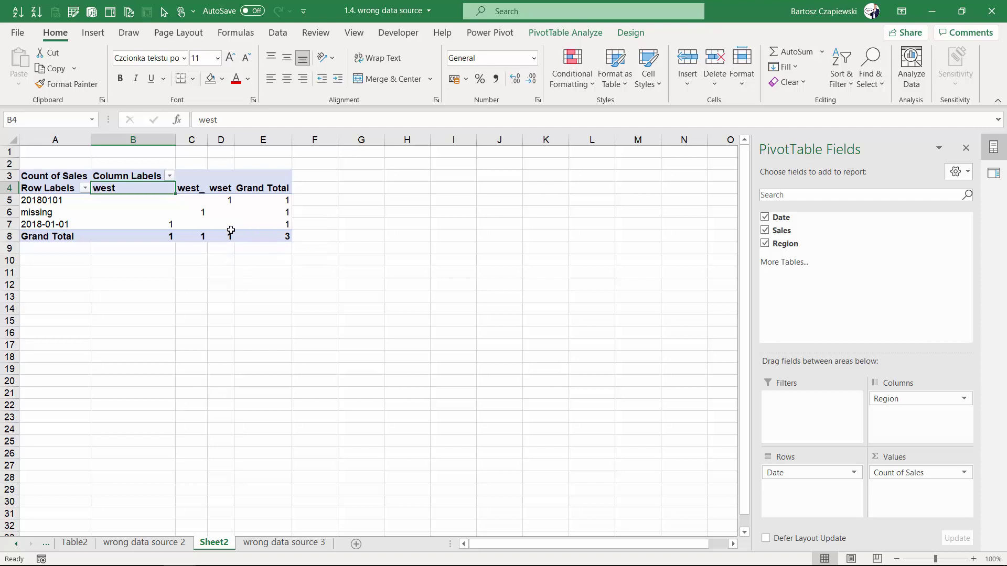
mouse_move(231, 229)
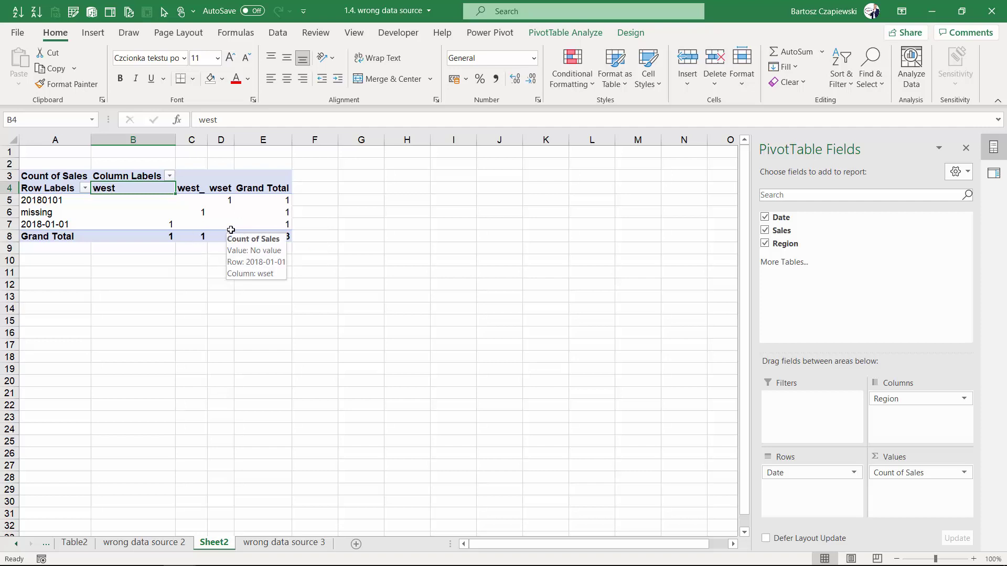
key(ctrl+Page_Down)
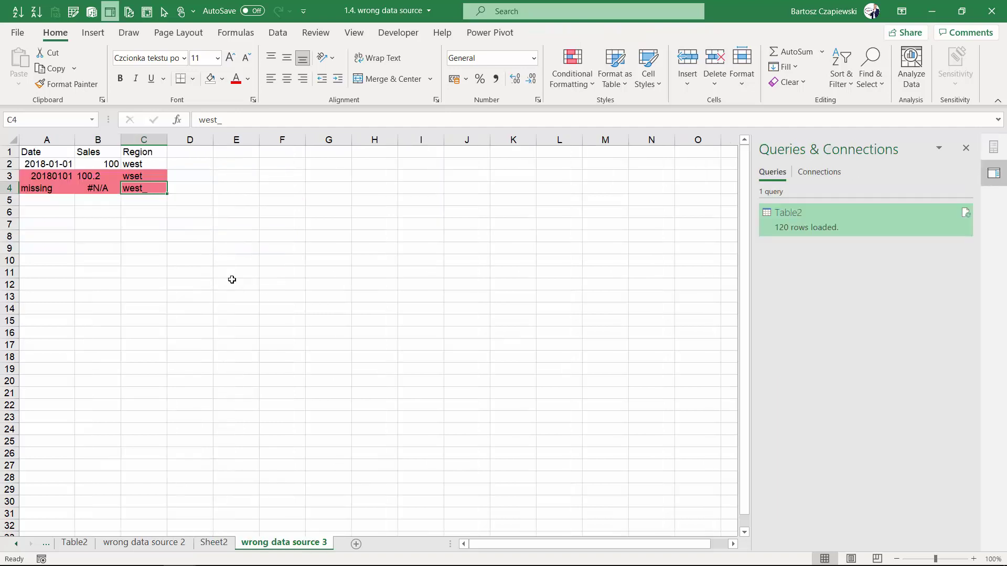